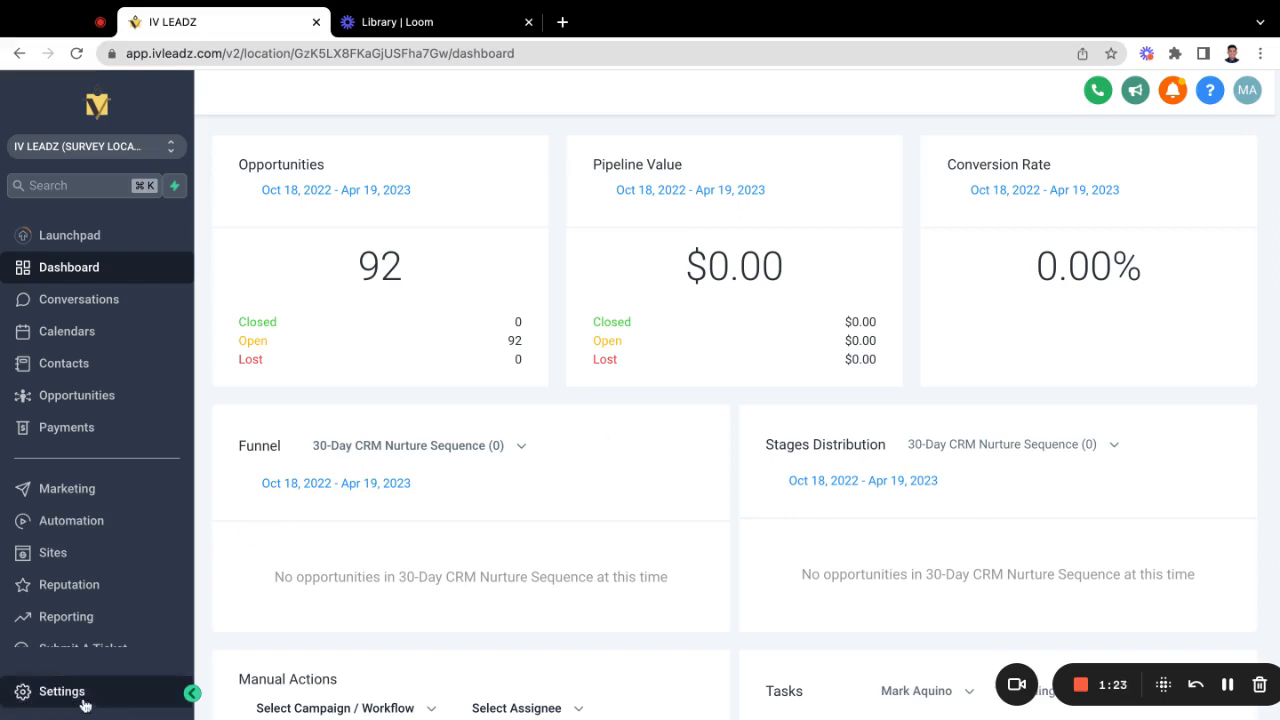
- Start a new Class Booking calendar from the calendar settings
click(60, 340)
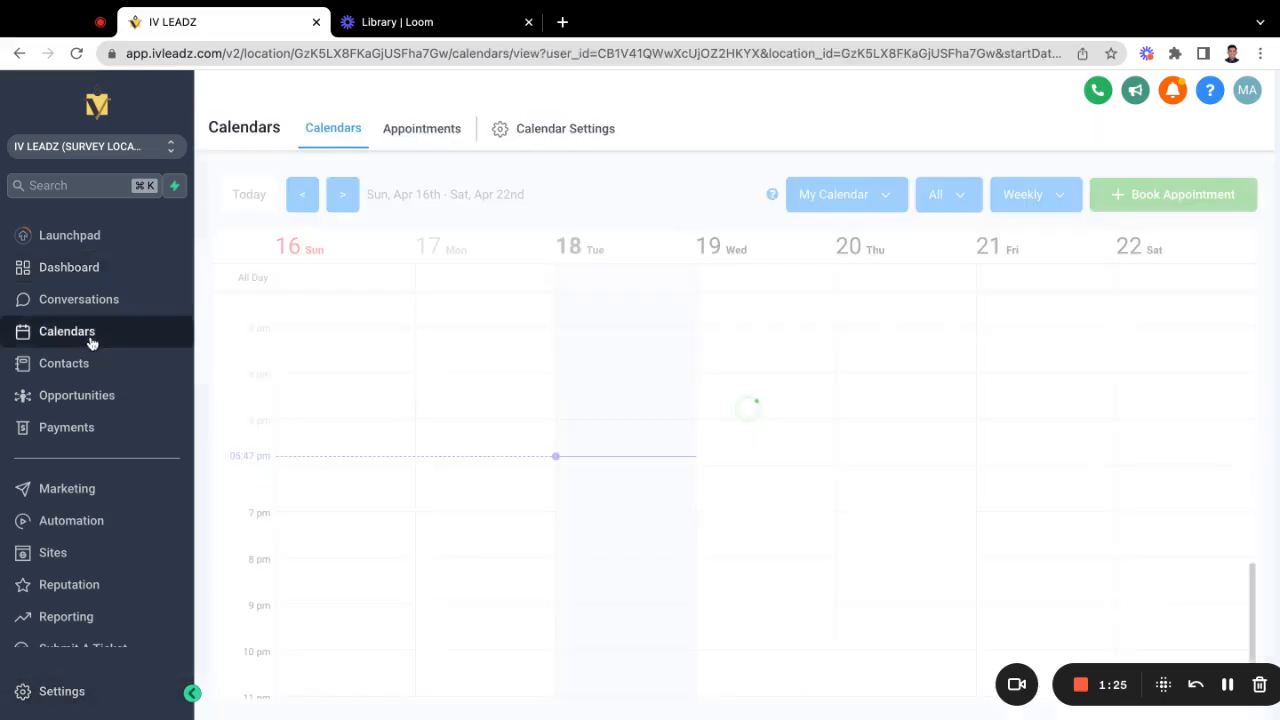
click(559, 140)
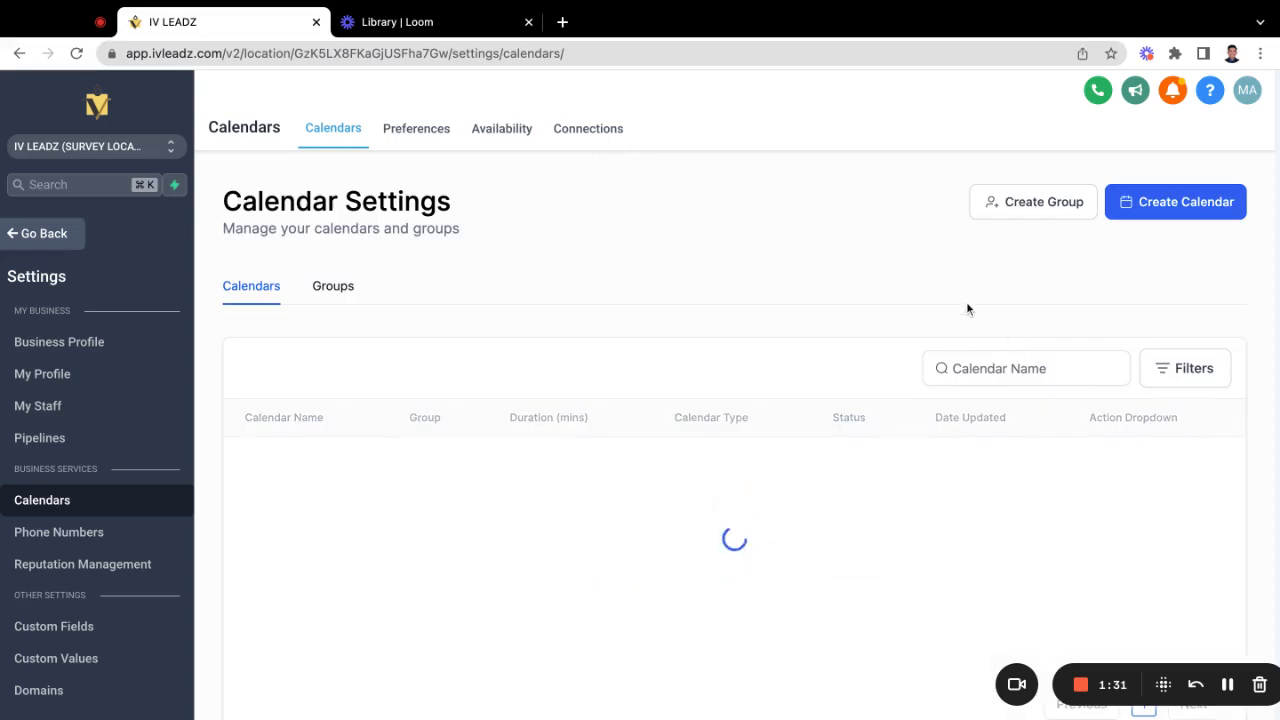
click(1184, 210)
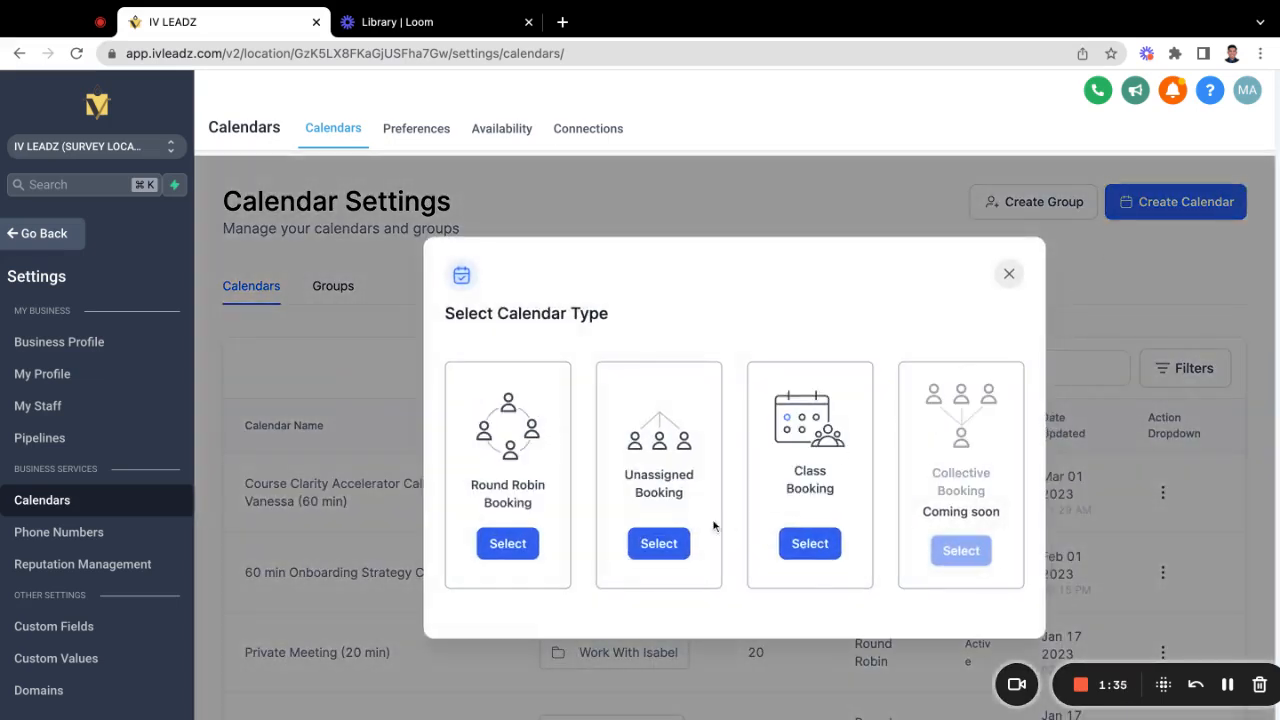
click(812, 542)
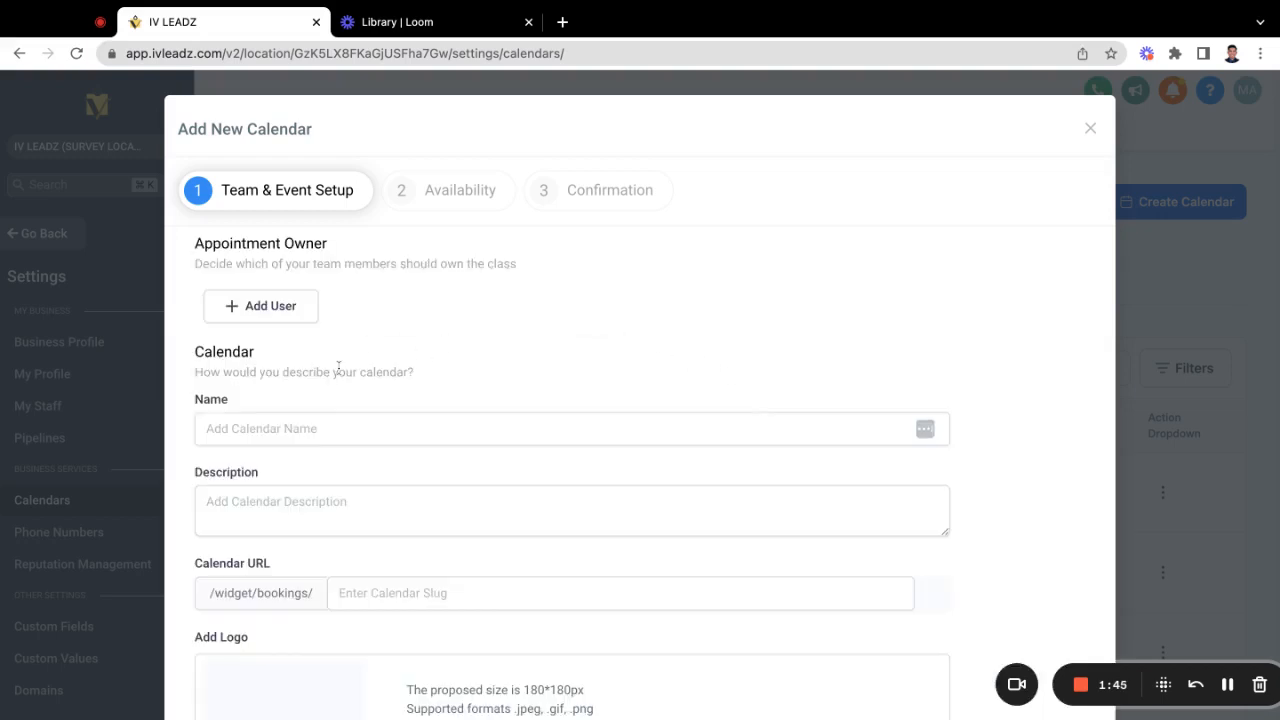
- Add a team member as the class's appointment owner and check the meeting location and its type options
scroll(359, 369, down, 1)
scroll(358, 369, down, 1)
scroll(358, 369, up, 1)
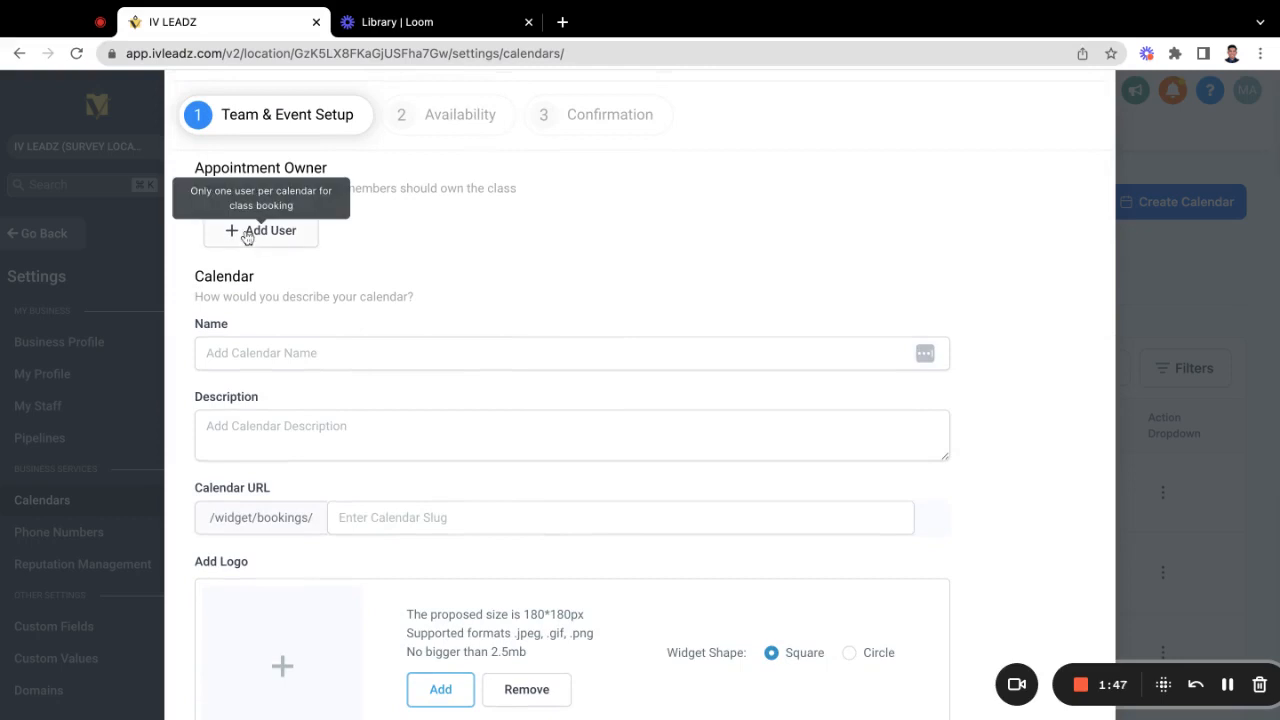
click(274, 242)
click(464, 244)
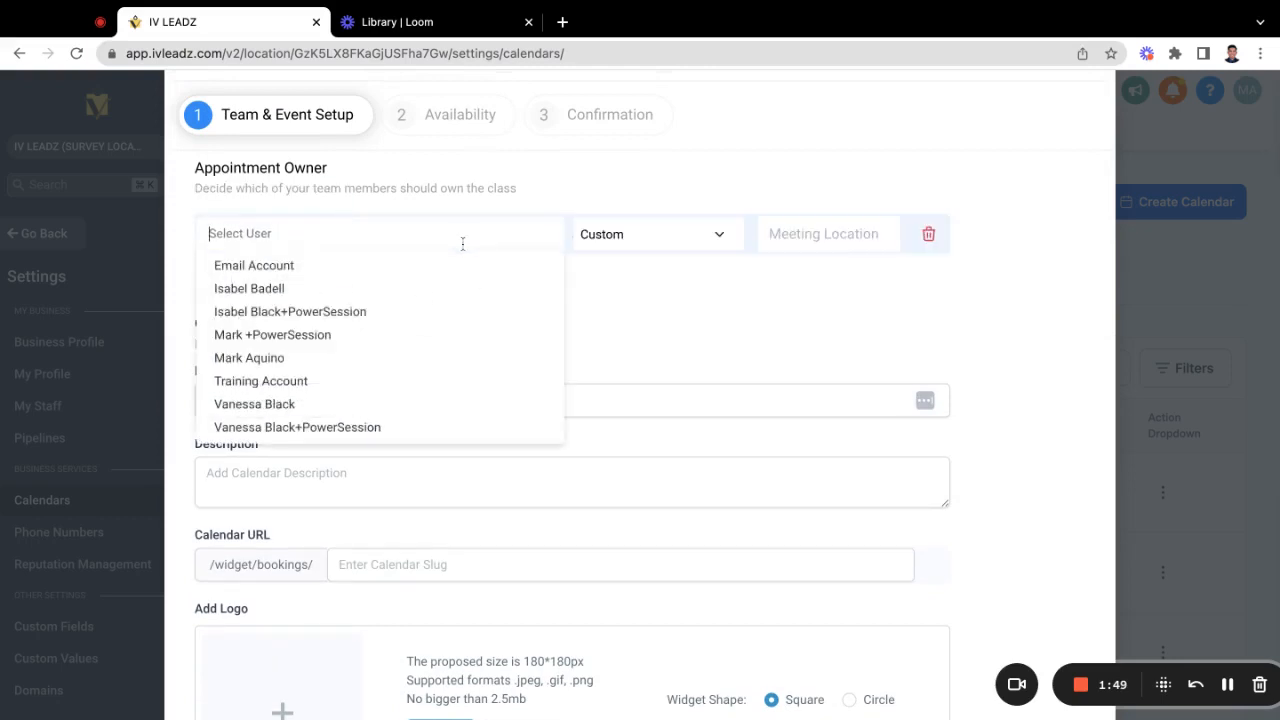
click(406, 366)
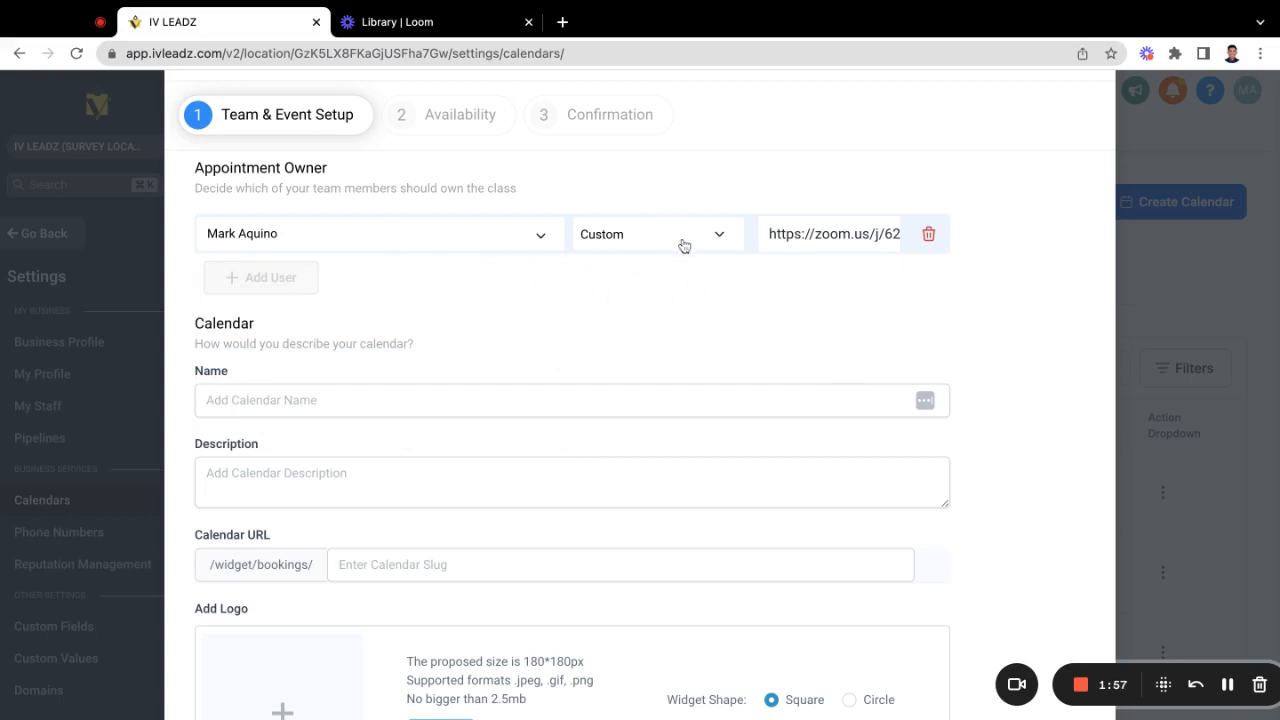
click(806, 238)
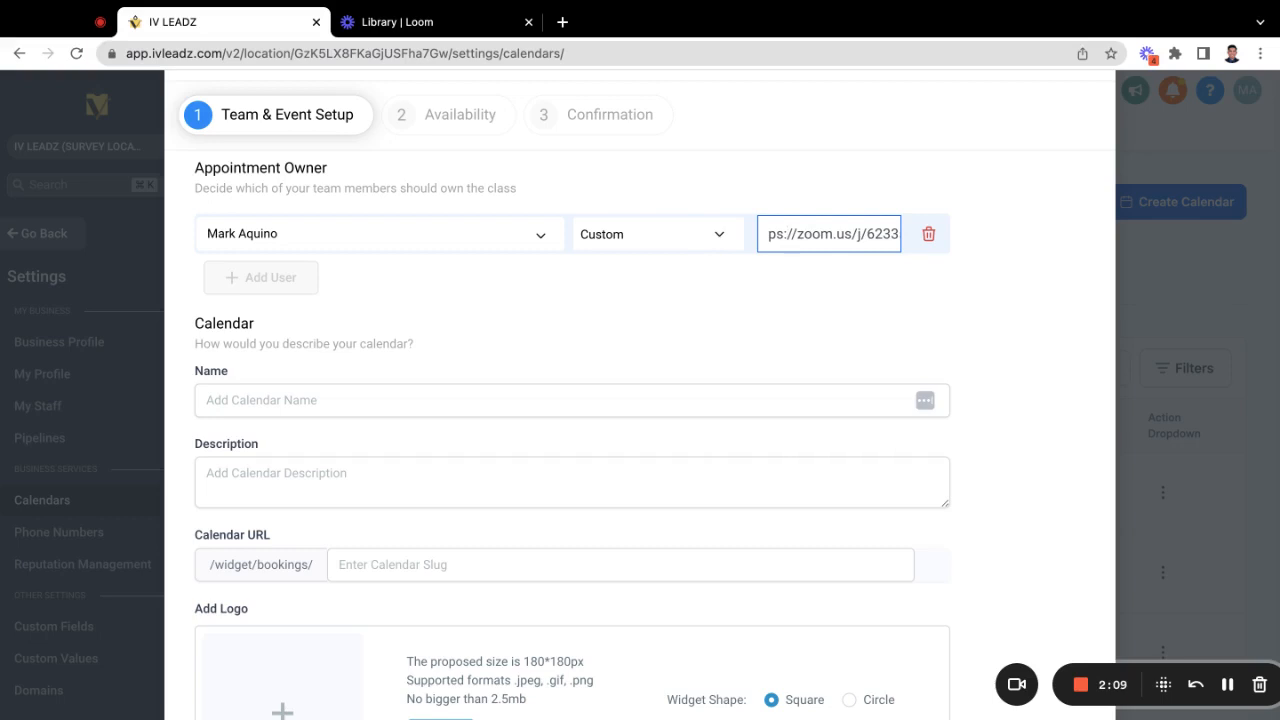
click(650, 234)
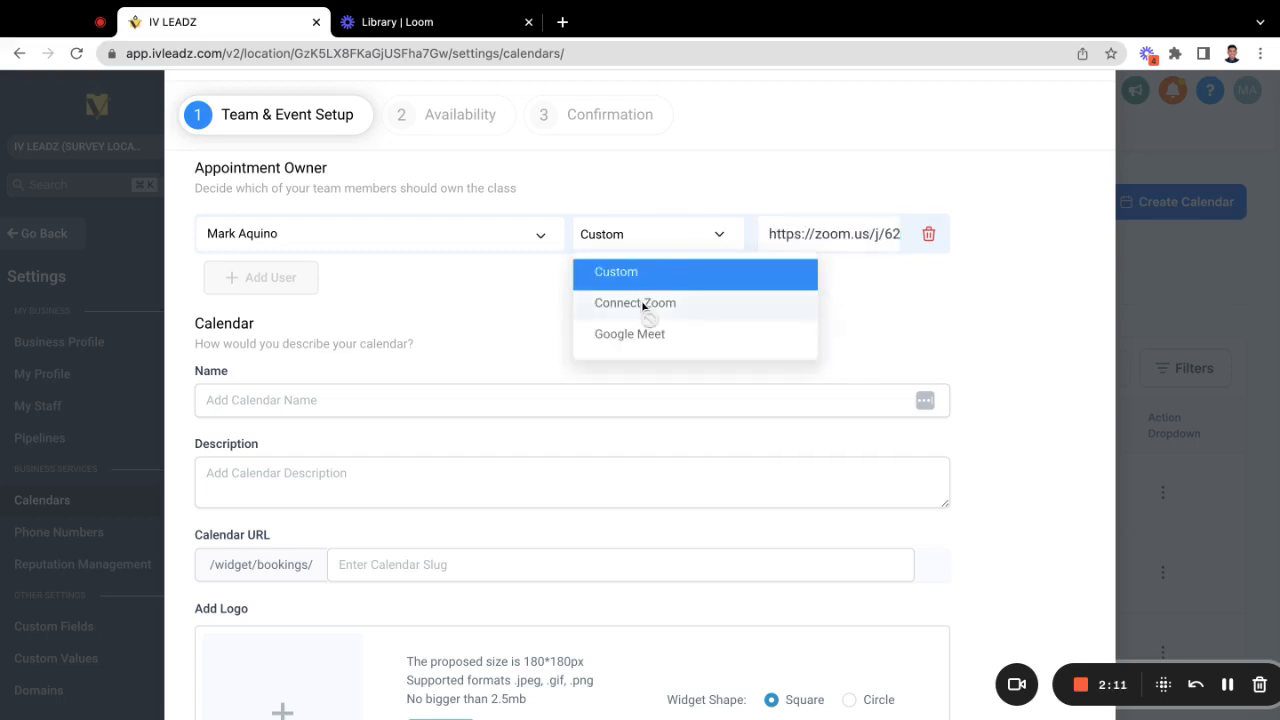
click(508, 311)
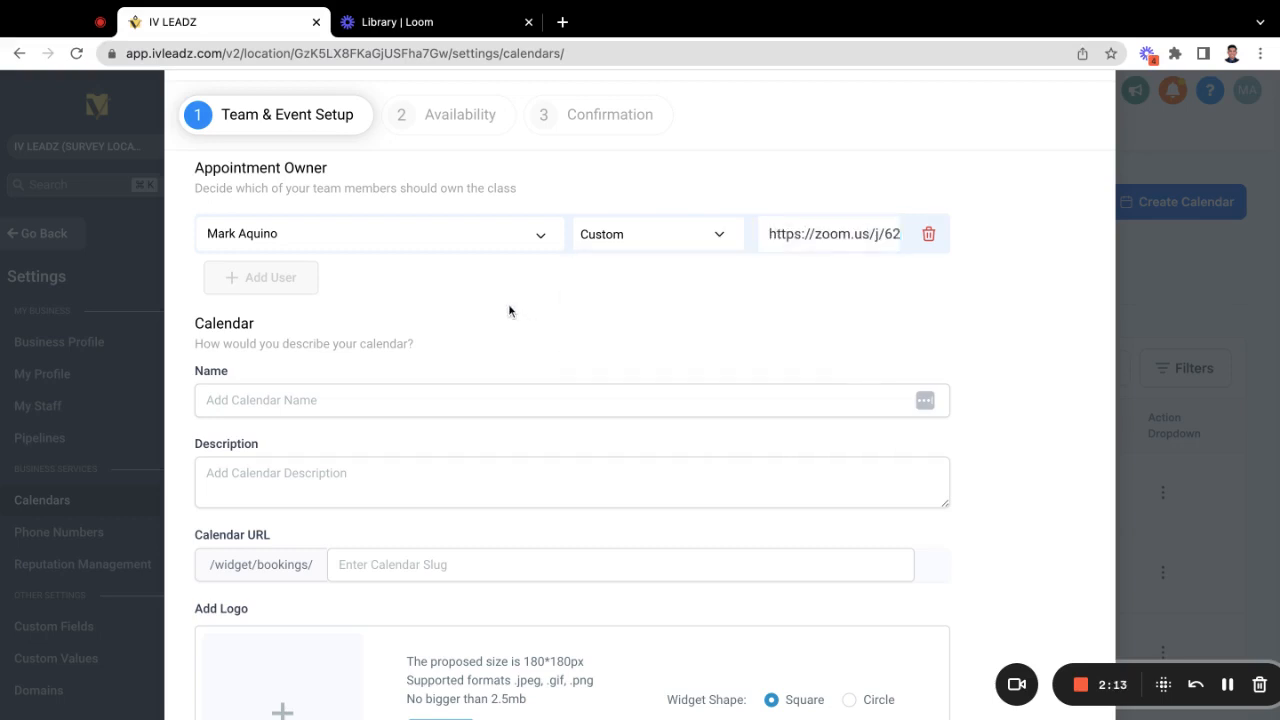
- Name the calendar "Workshop" and enter "Sales Workshop" as its description
scroll(430, 340, down, 1)
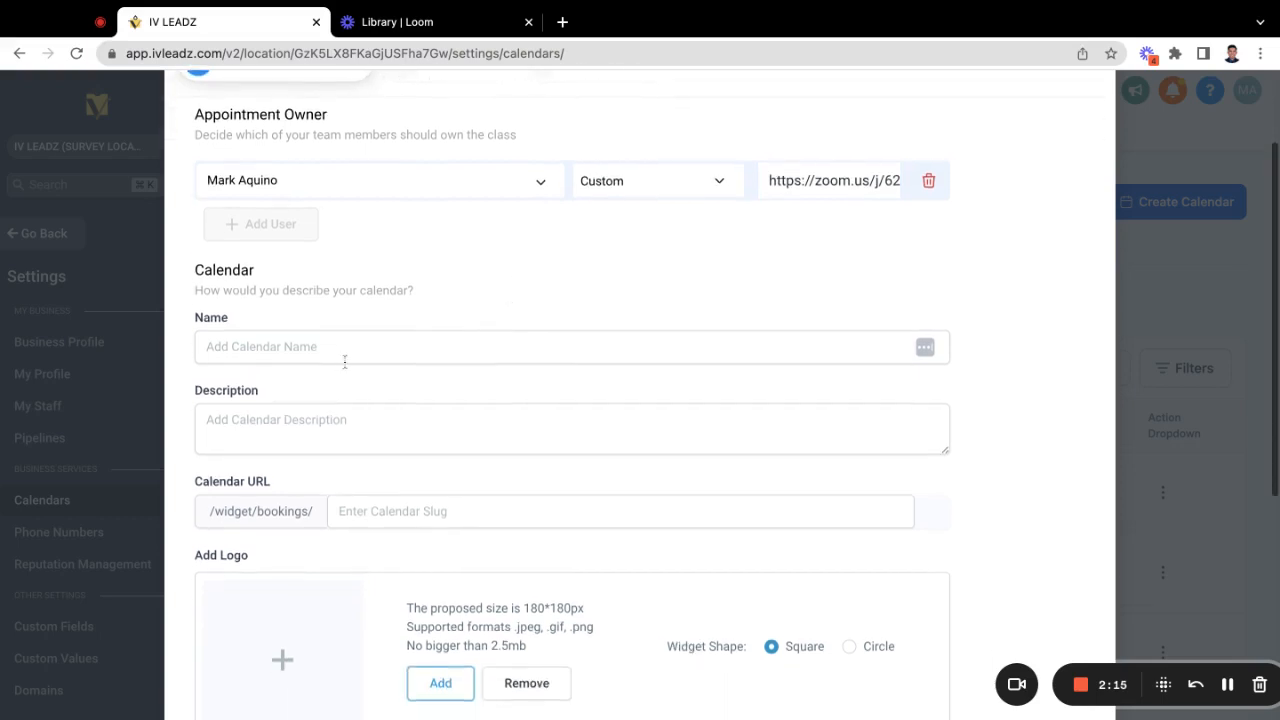
click(317, 354)
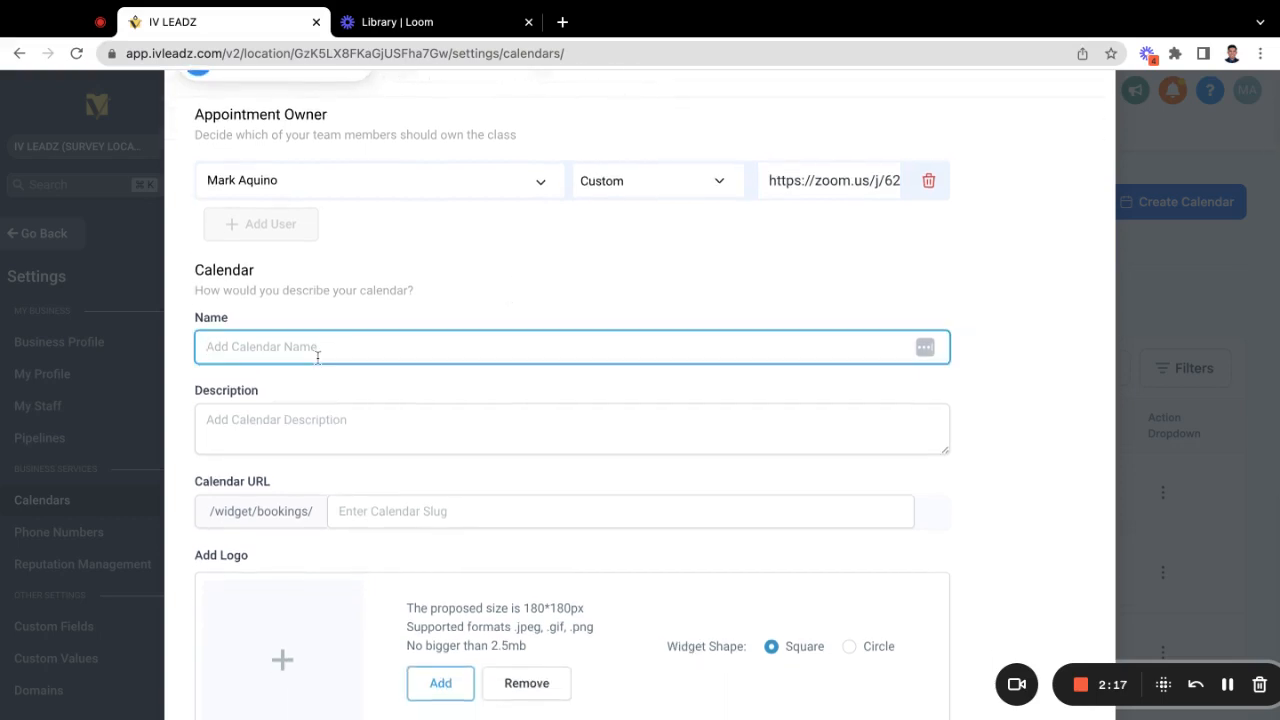
text(Group Session)
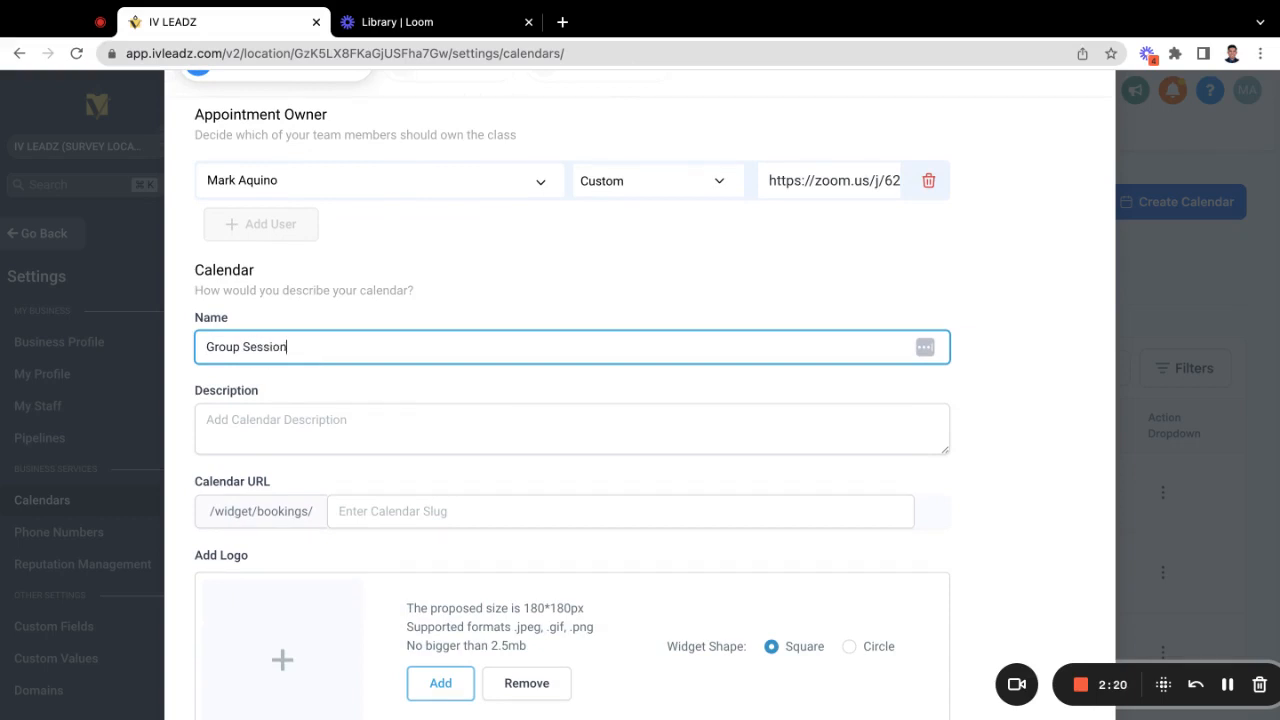
key(ctrl+a)
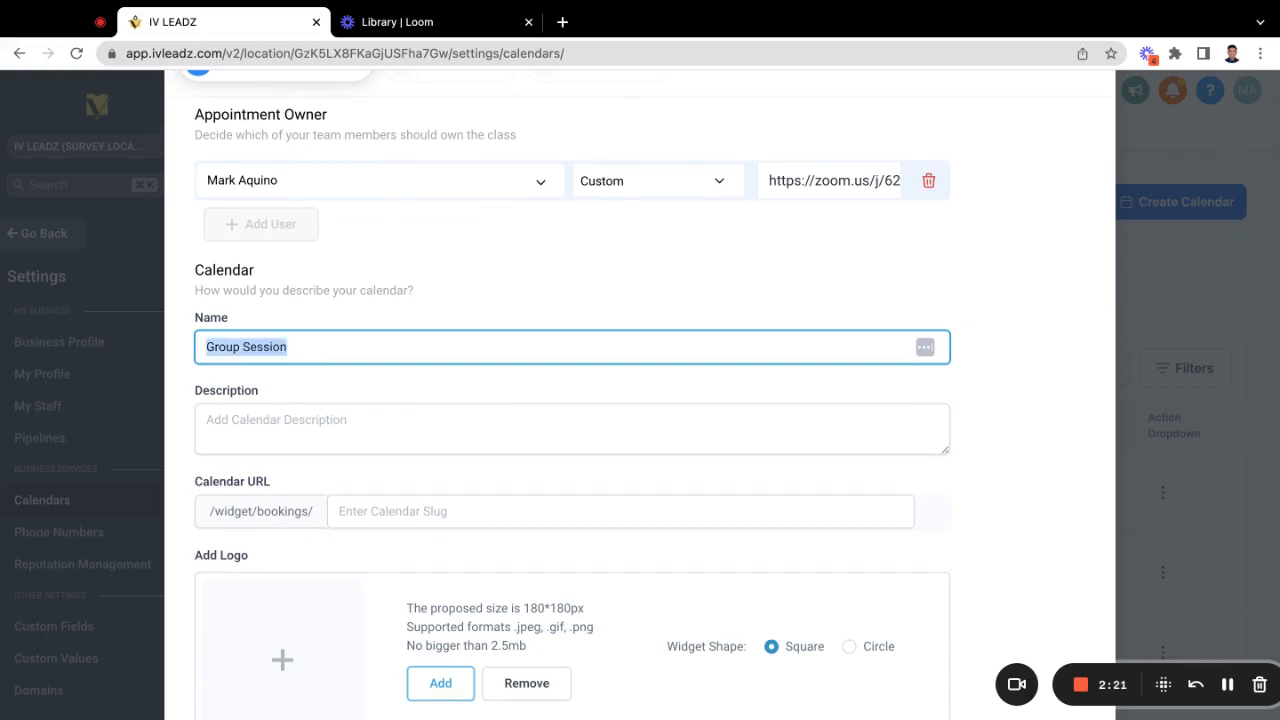
text(Workshop)
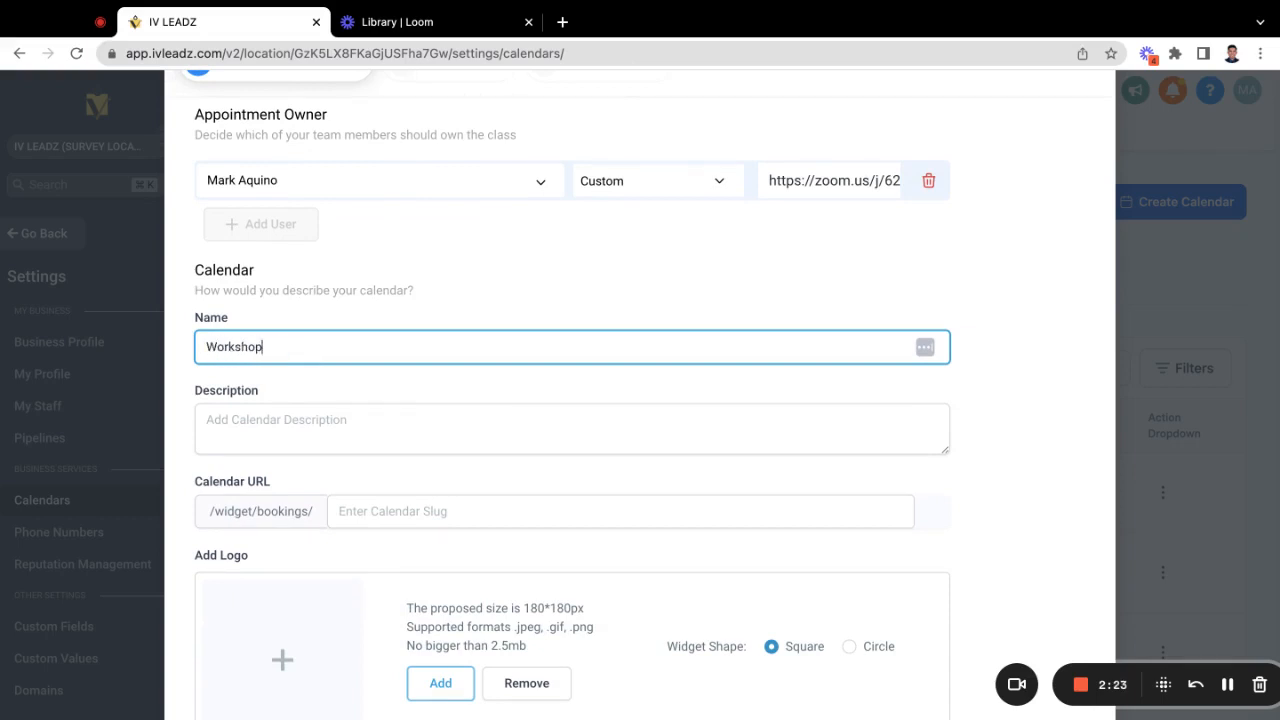
click(390, 291)
scroll(390, 291, down, 1)
click(315, 293)
text(S)
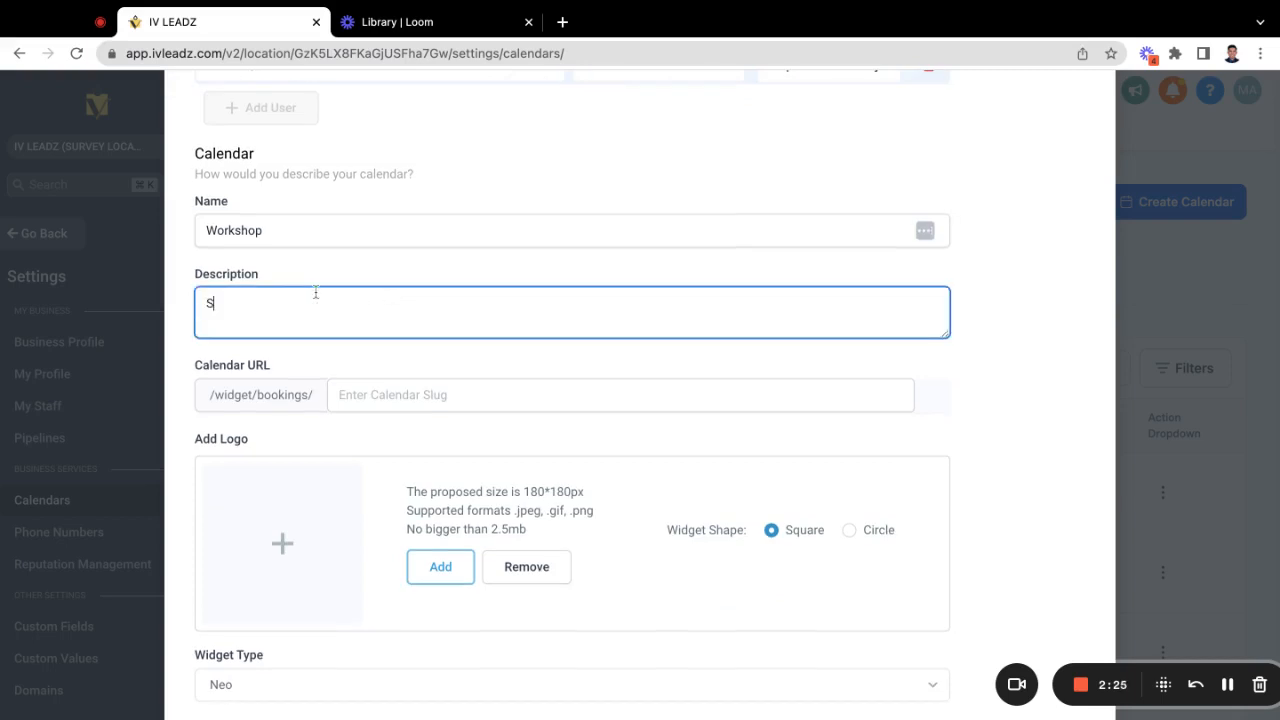
text(ales Workshop)
- Set the calendar URL slug to "salesworkshop"
click(460, 393)
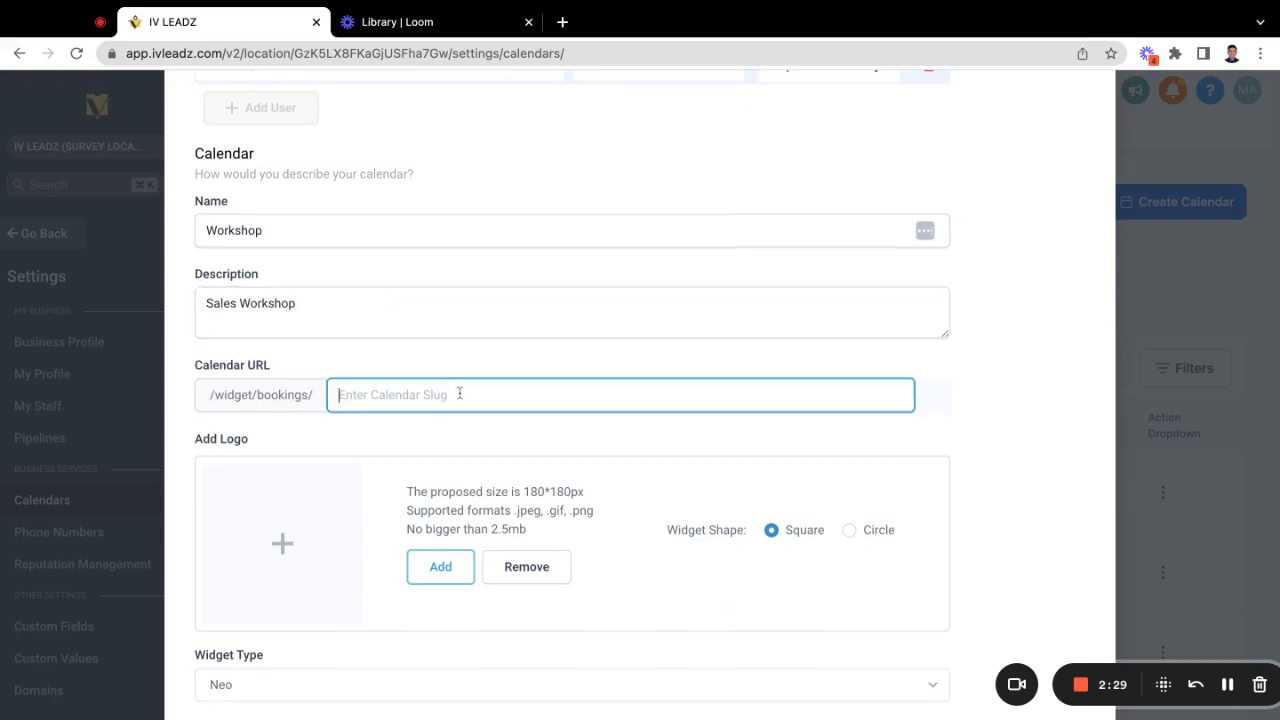
text(wor)
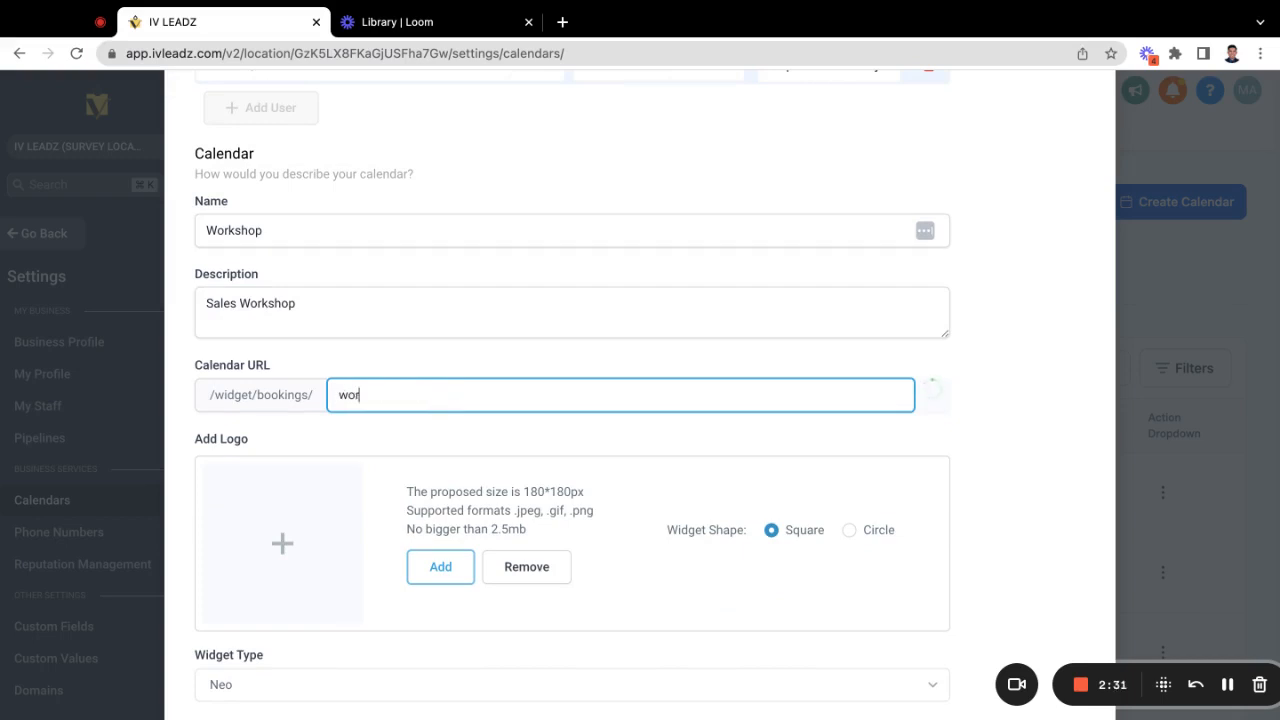
text(kshop)
click(339, 395)
text(sakleworks)
key(BackSpace)
key(BackSpace)
key(BackSpace)
text(akle)
key(BackSpace)
key(BackSpace)
key(BackSpace)
text(les)
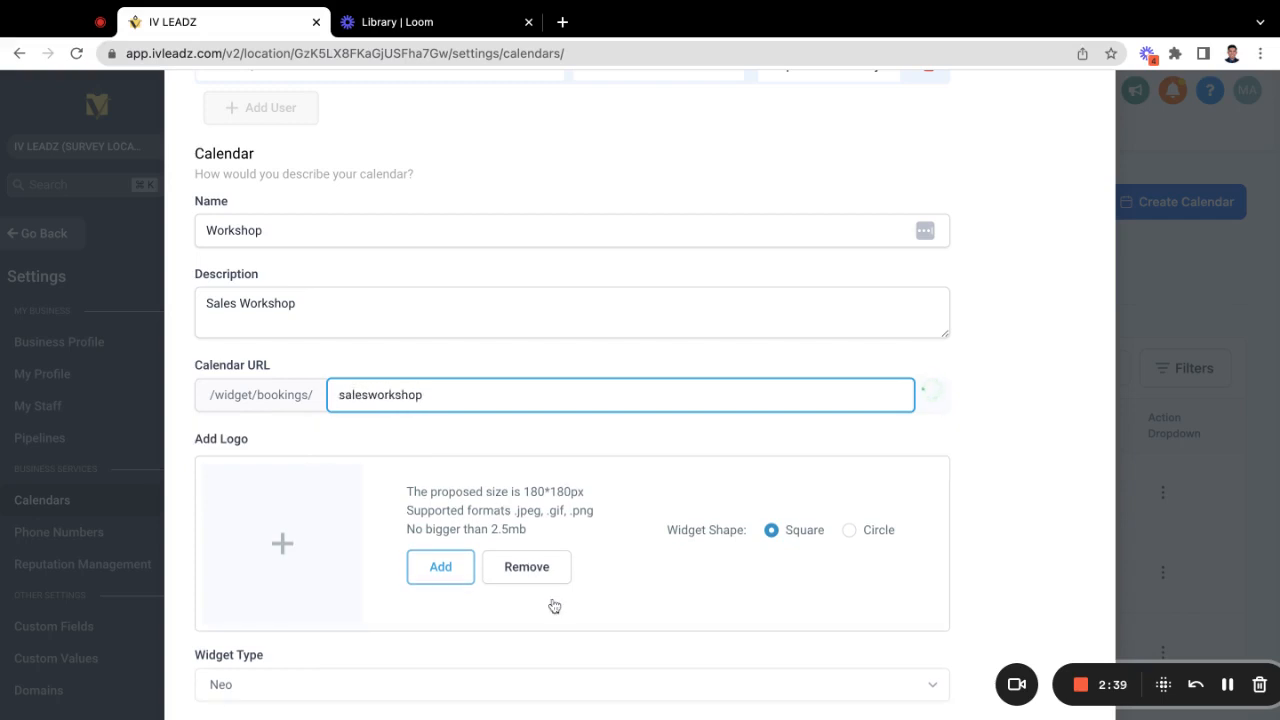
- Upload the company logo image to the calendar and set the widget shape to Circle
scroll(472, 538, down, 1)
click(438, 500)
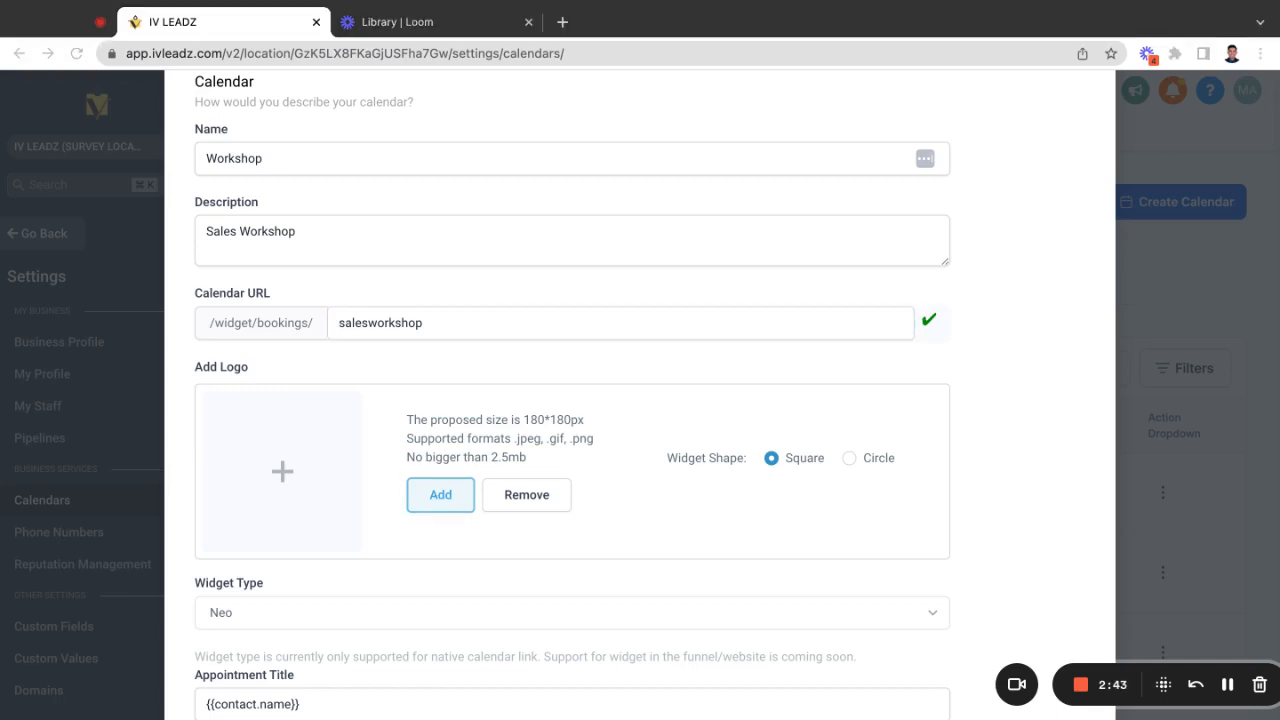
double_click(518, 397)
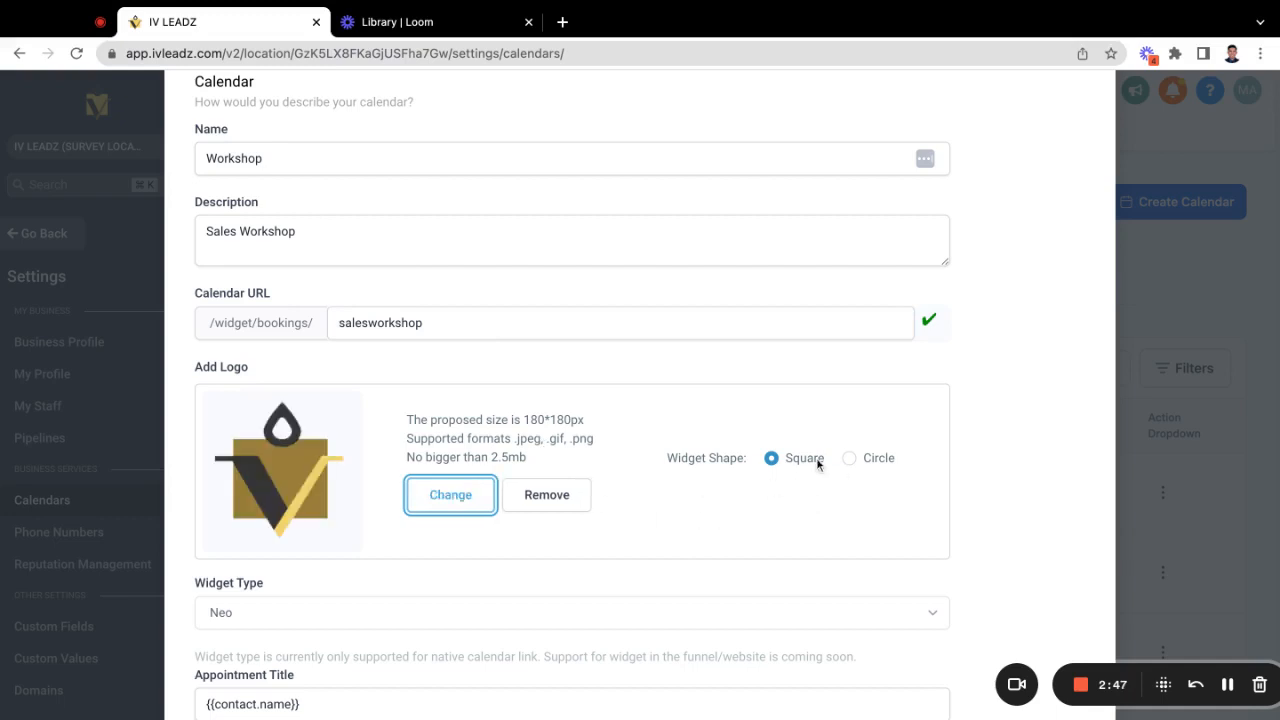
click(850, 458)
- Set the appointment title to "Sales Workshop with {{contact.name}}" and save the team and event setup to continue to availability
scroll(741, 554, down, 3)
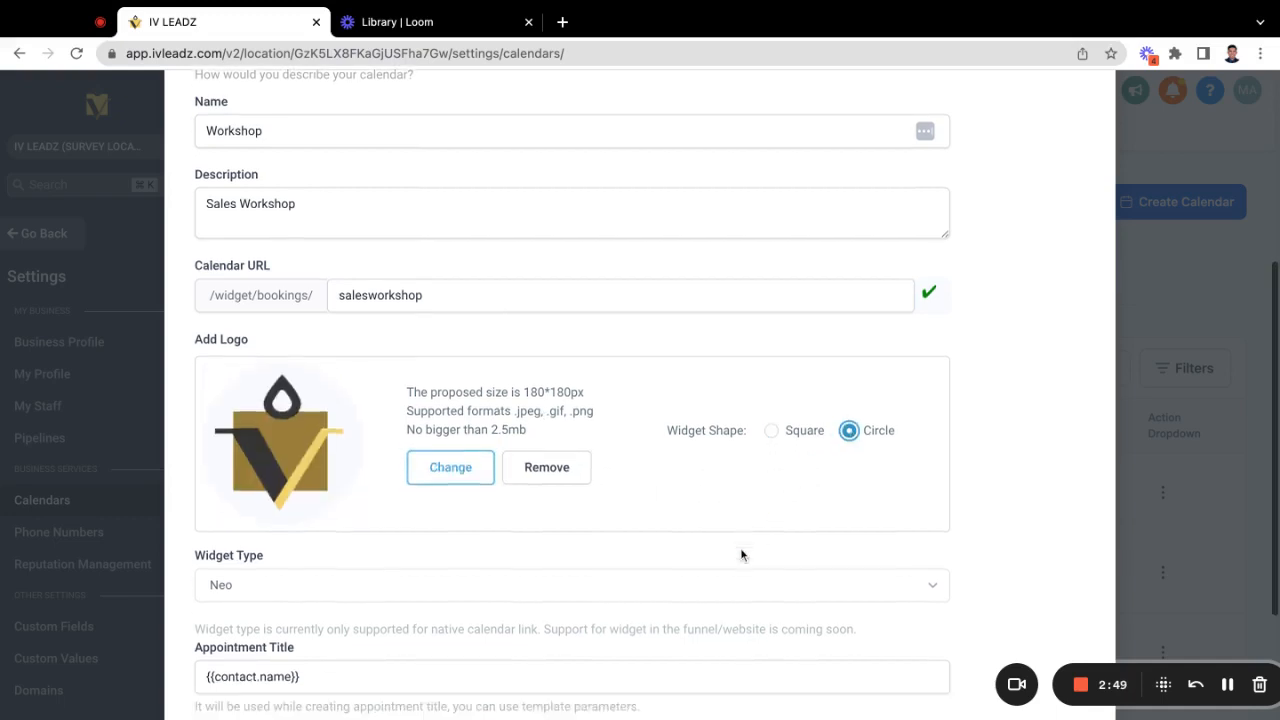
scroll(549, 523, down, 2)
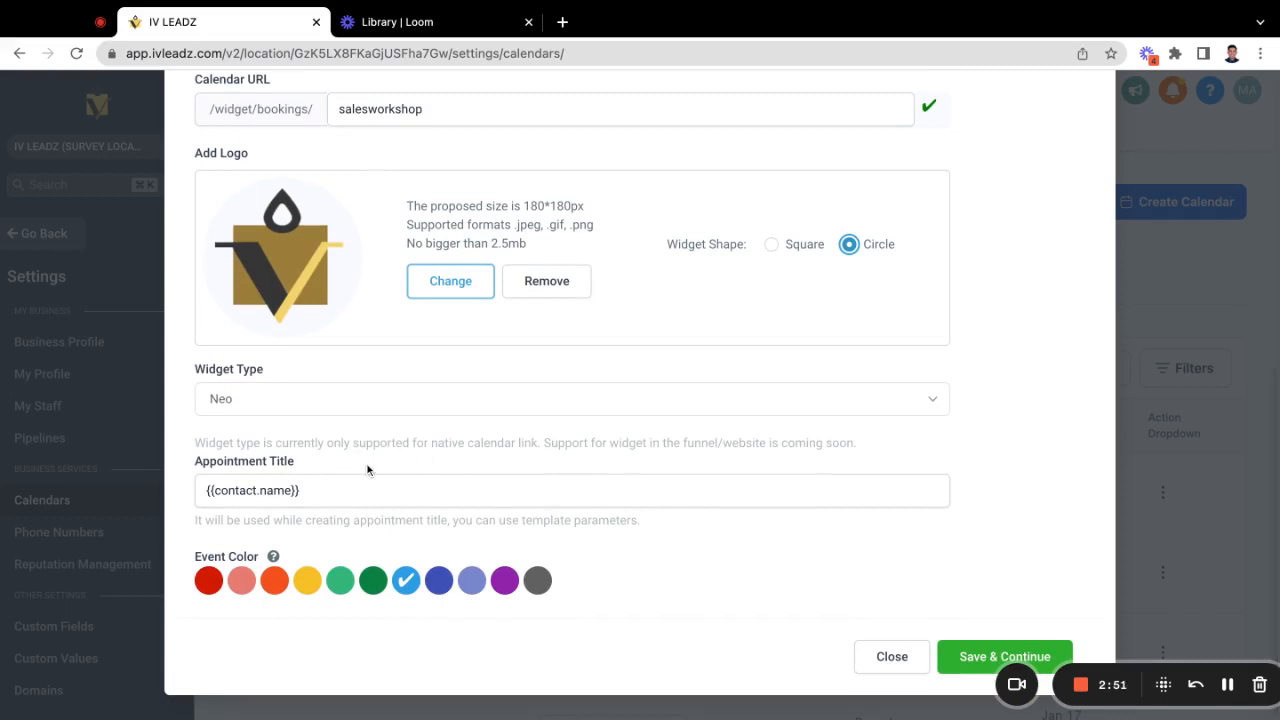
click(205, 490)
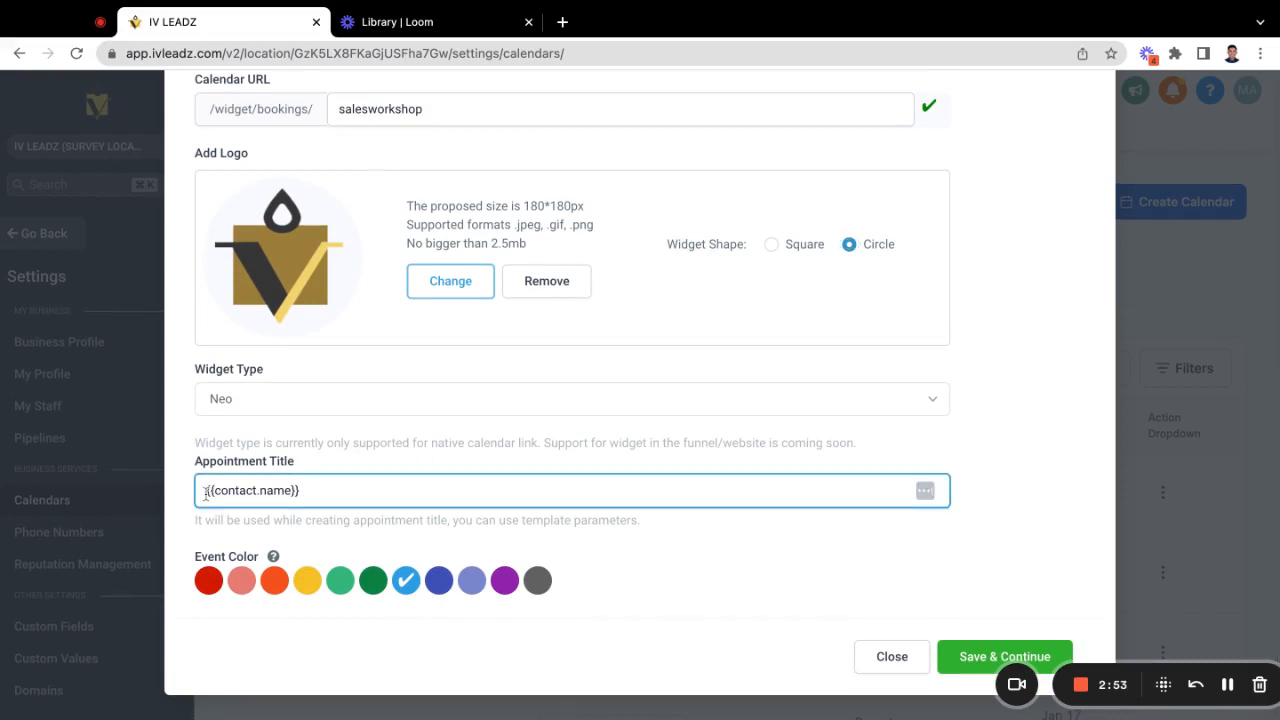
text(Sales Works)
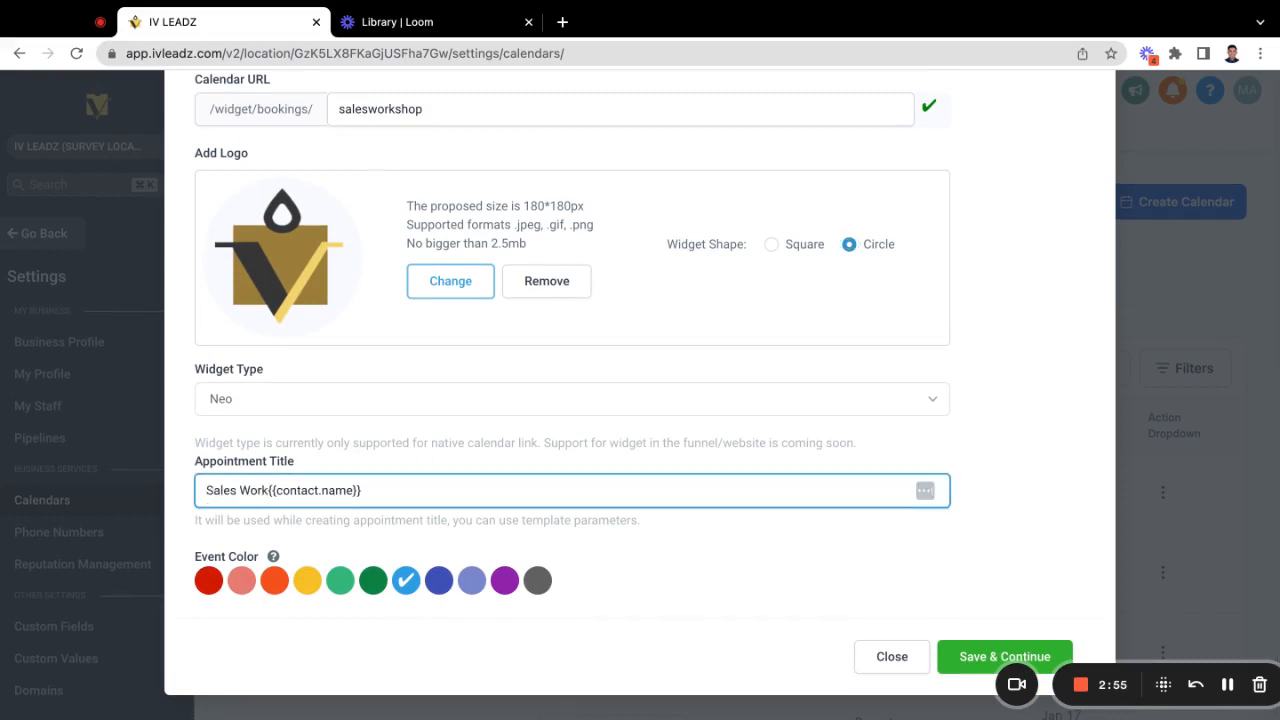
text(hop with)
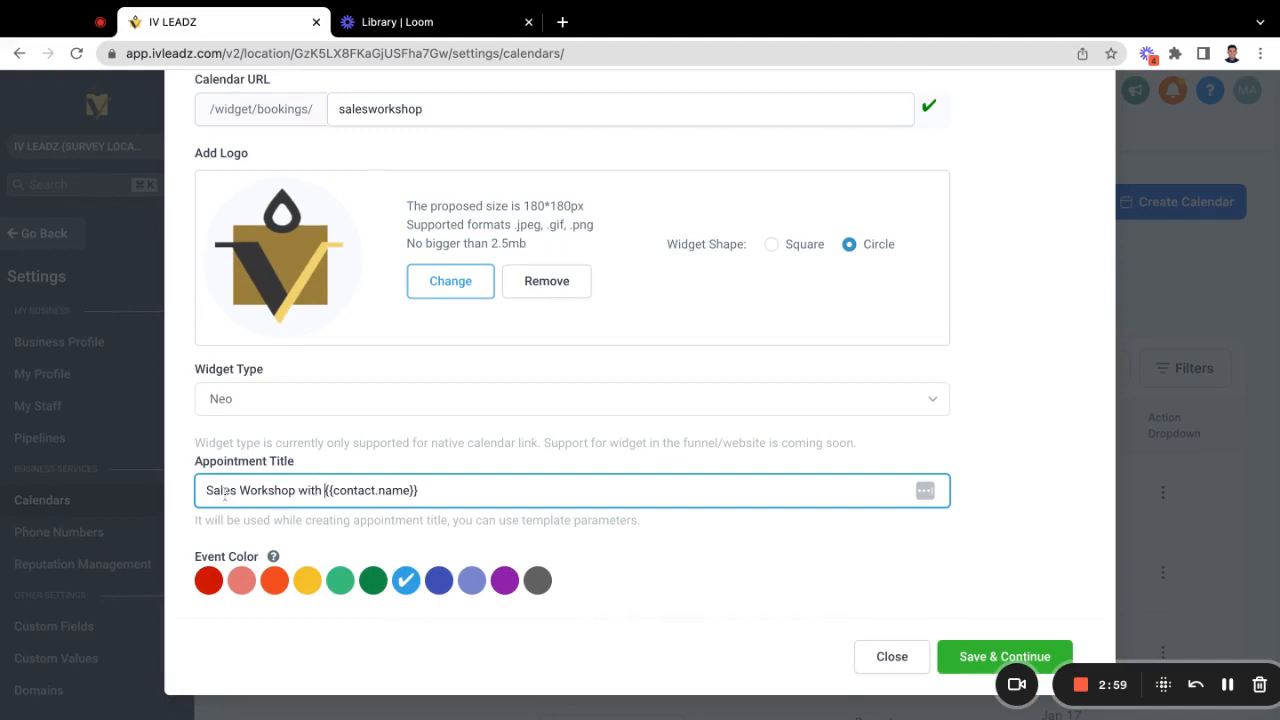
scroll(717, 520, up, 3)
scroll(717, 520, down, 3)
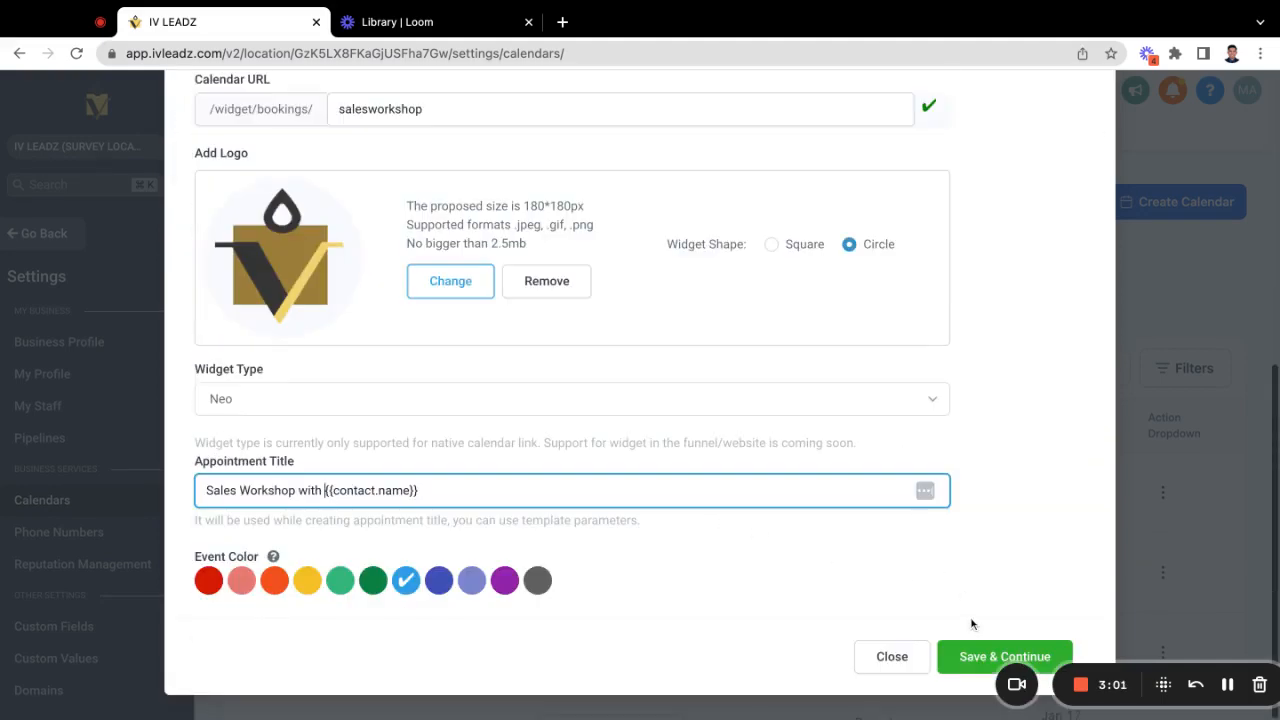
click(968, 658)
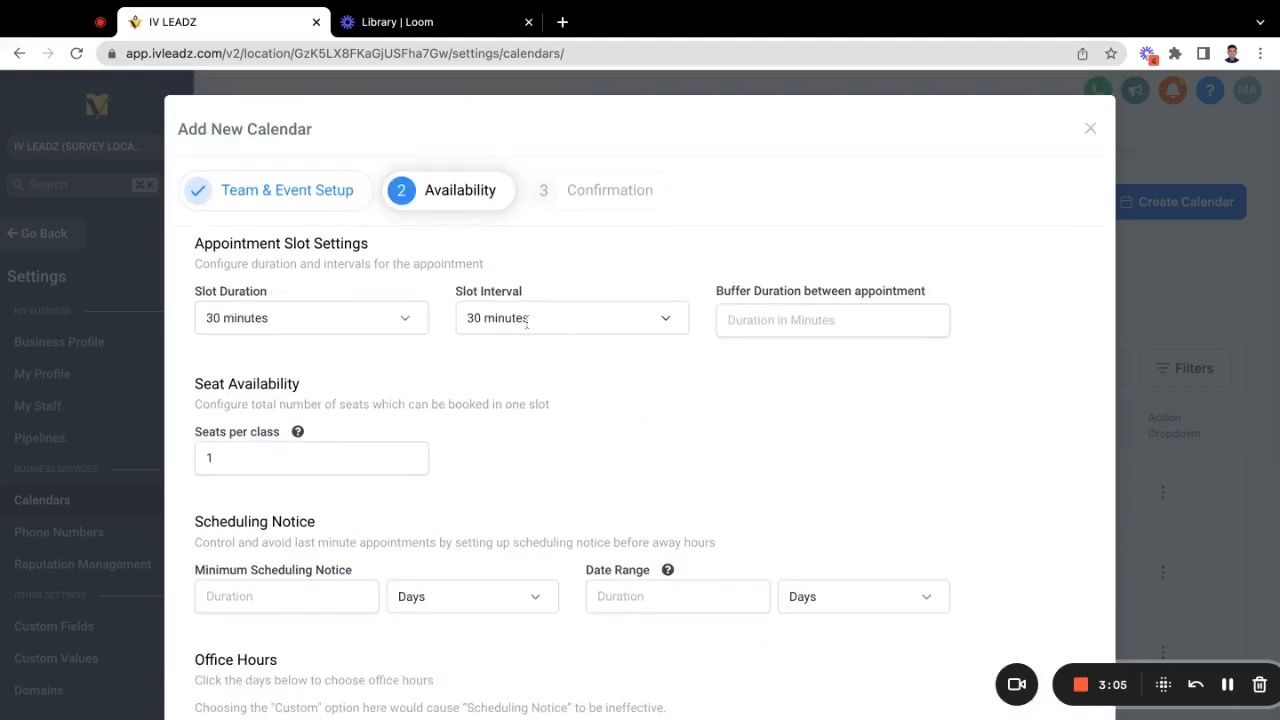
- Set the appointment slot duration to 1 hour and check the available slot interval options
scroll(423, 371, down, 1)
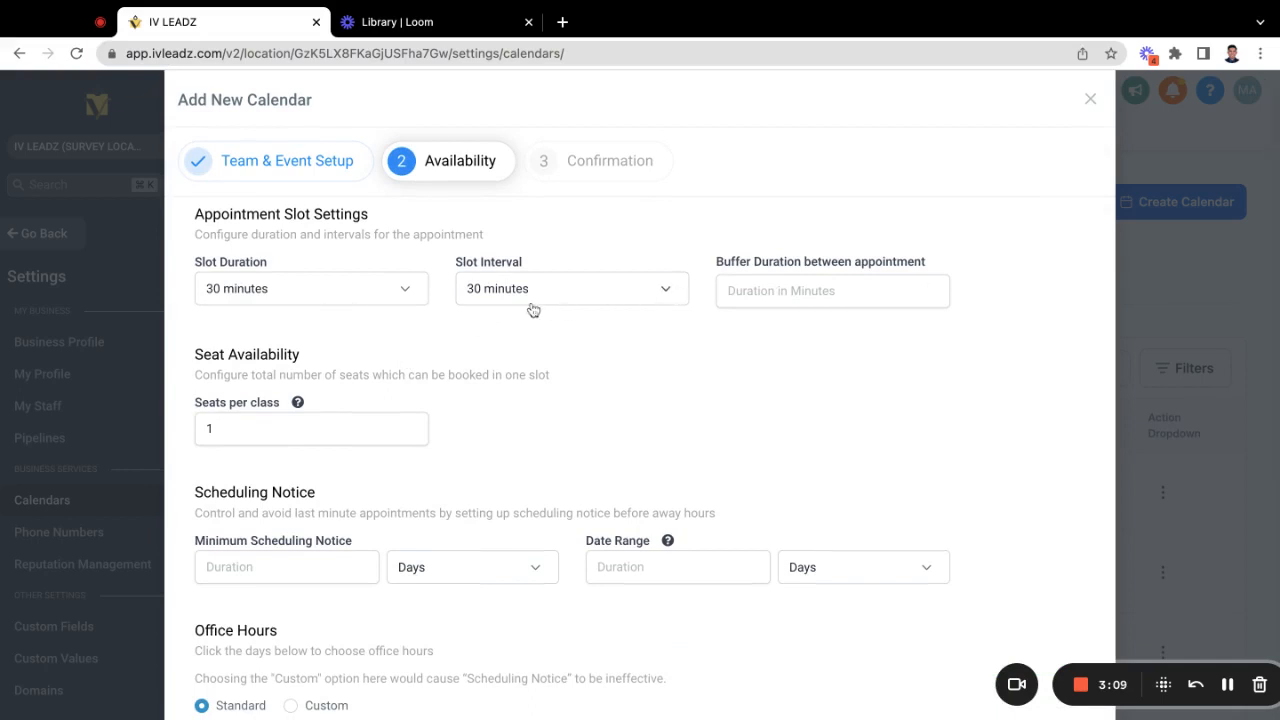
click(372, 289)
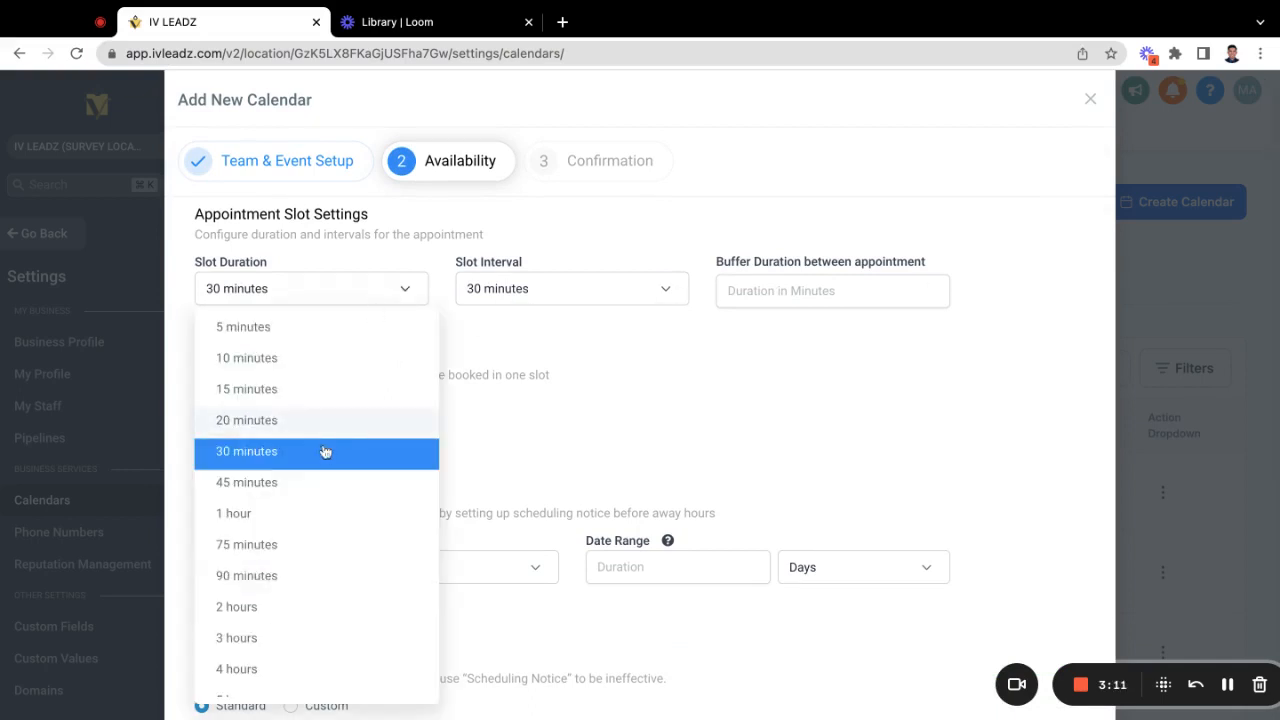
click(309, 485)
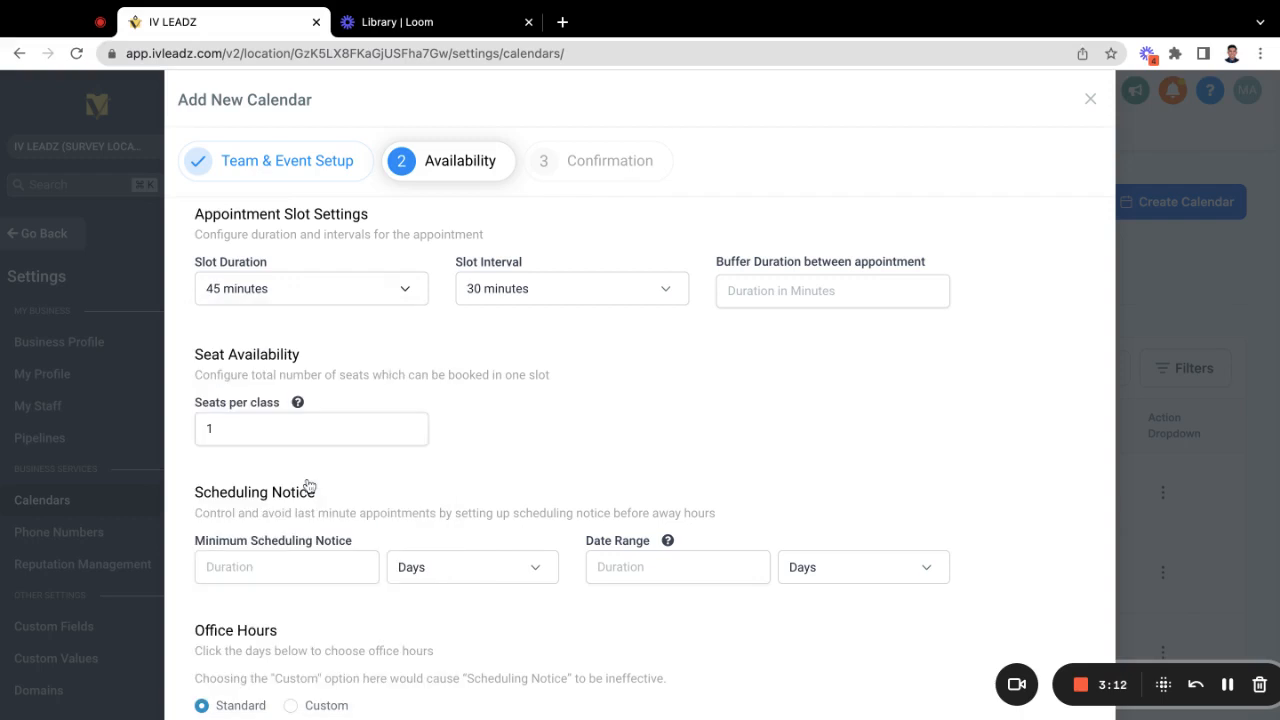
click(345, 303)
click(340, 514)
click(548, 303)
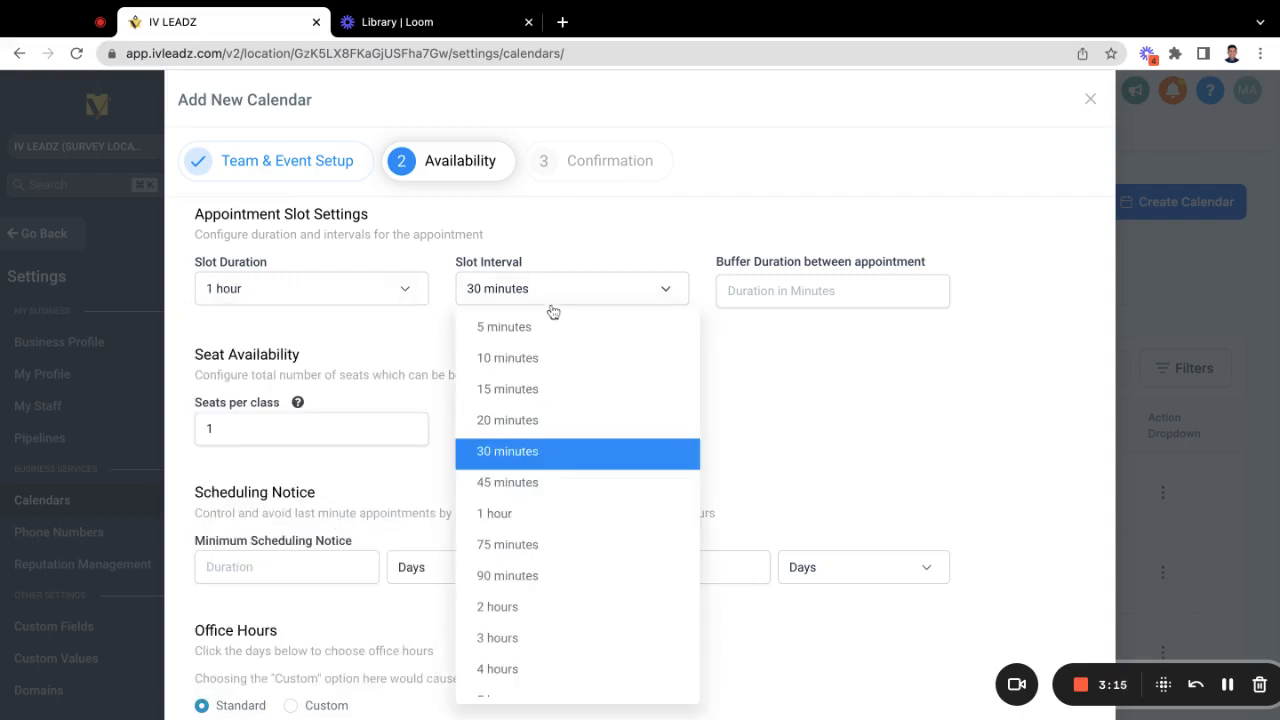
click(876, 415)
- Set the seats per class to 20
scroll(554, 409, down, 1)
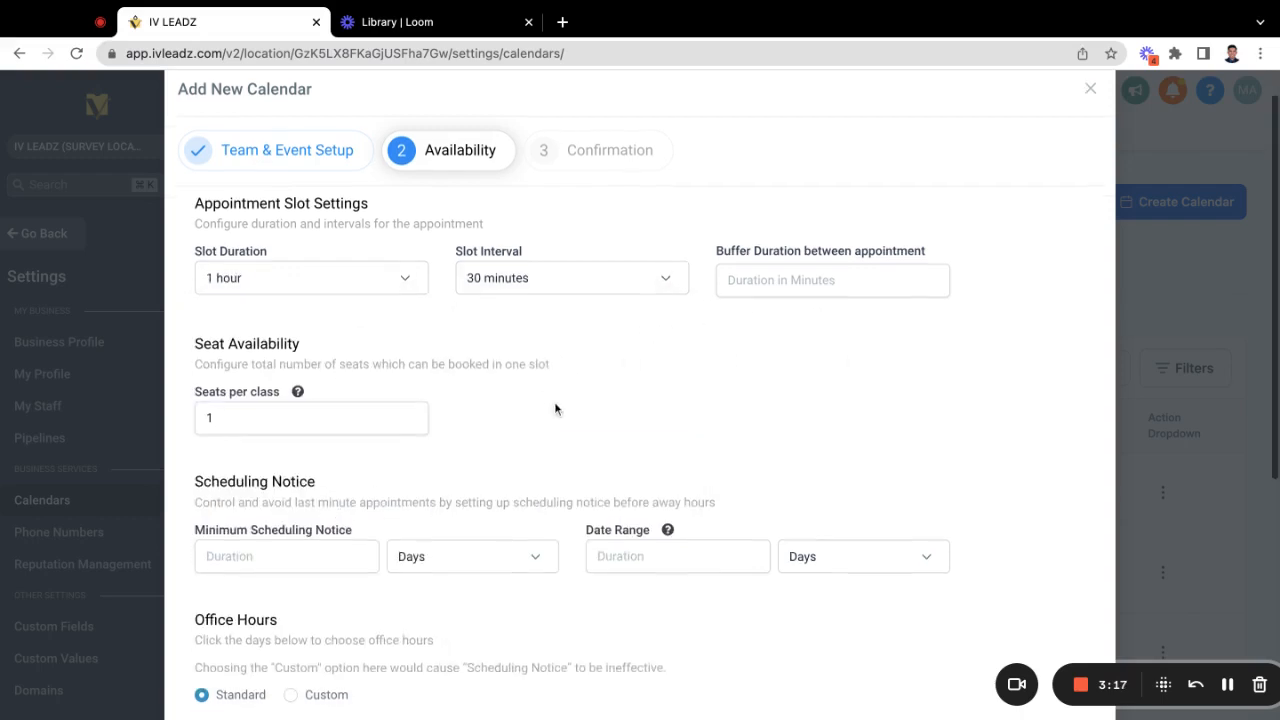
scroll(560, 290, down, 3)
double_click(214, 270)
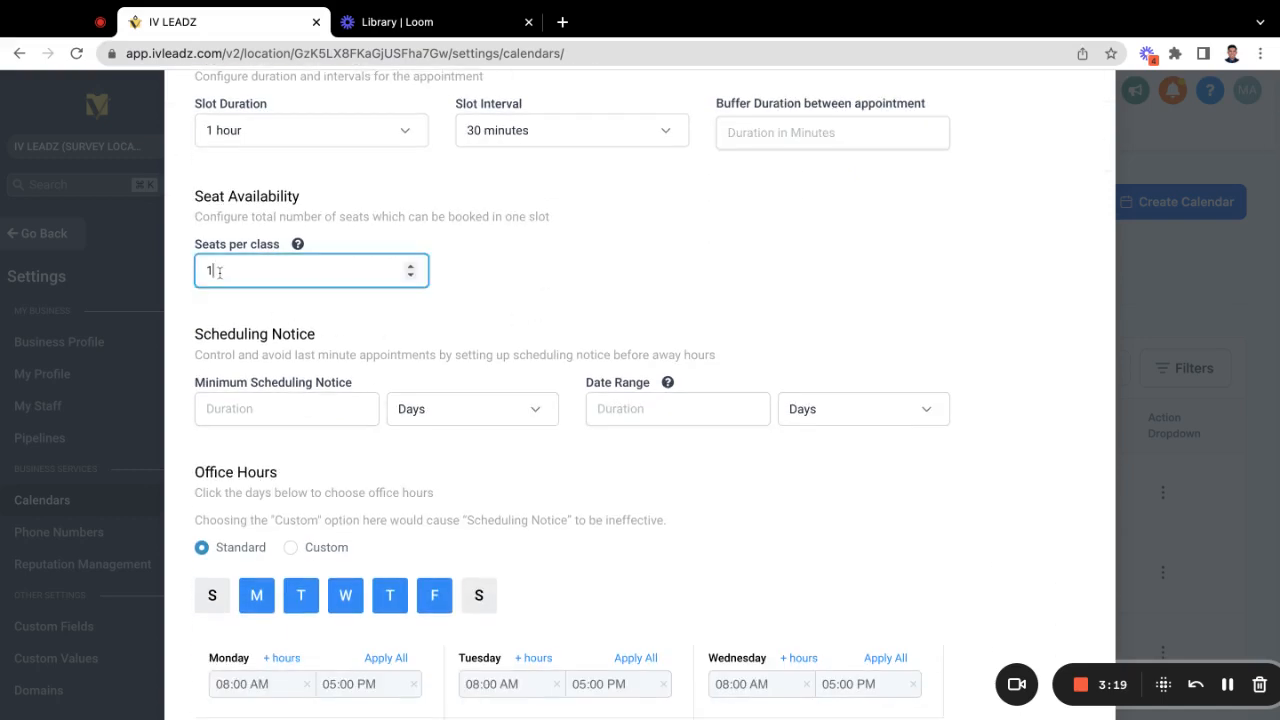
mouse_move(299, 246)
text(20)
scroll(301, 360, down, 1)
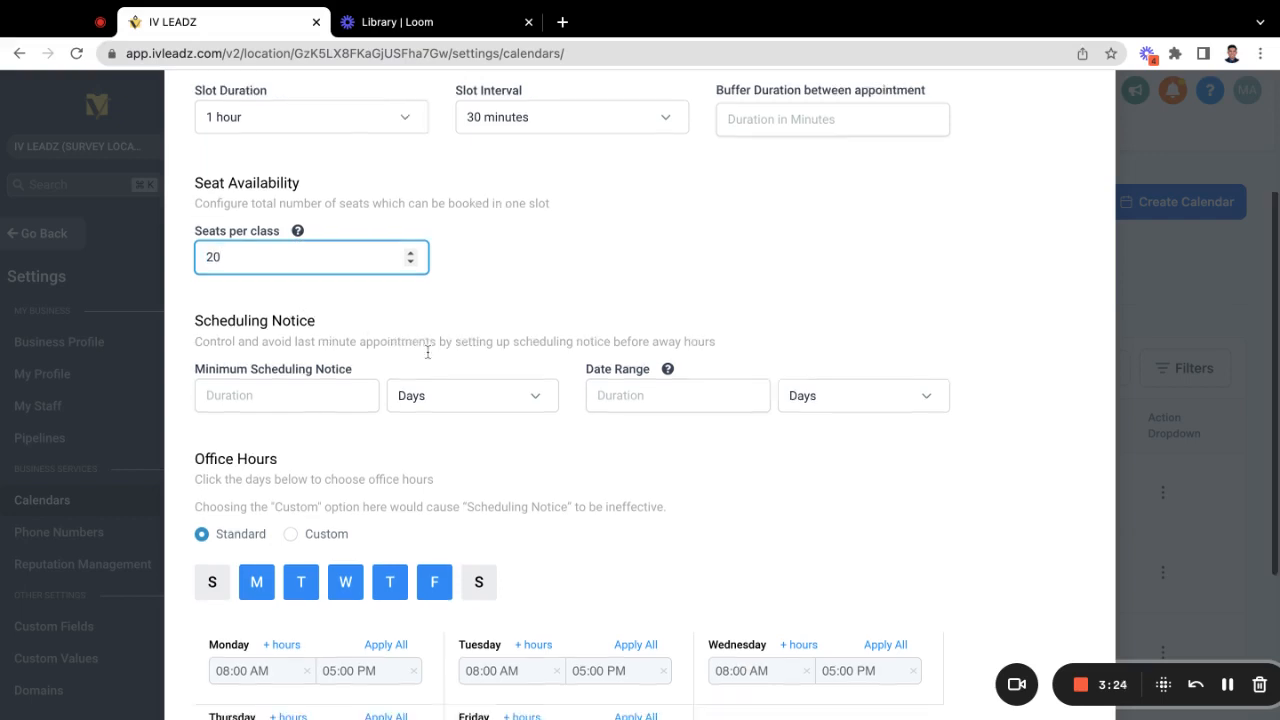
- Set the minimum scheduling notice to 1 day and the booking date range to 14 weeks
click(301, 395)
text(10)
key(BackSpace)
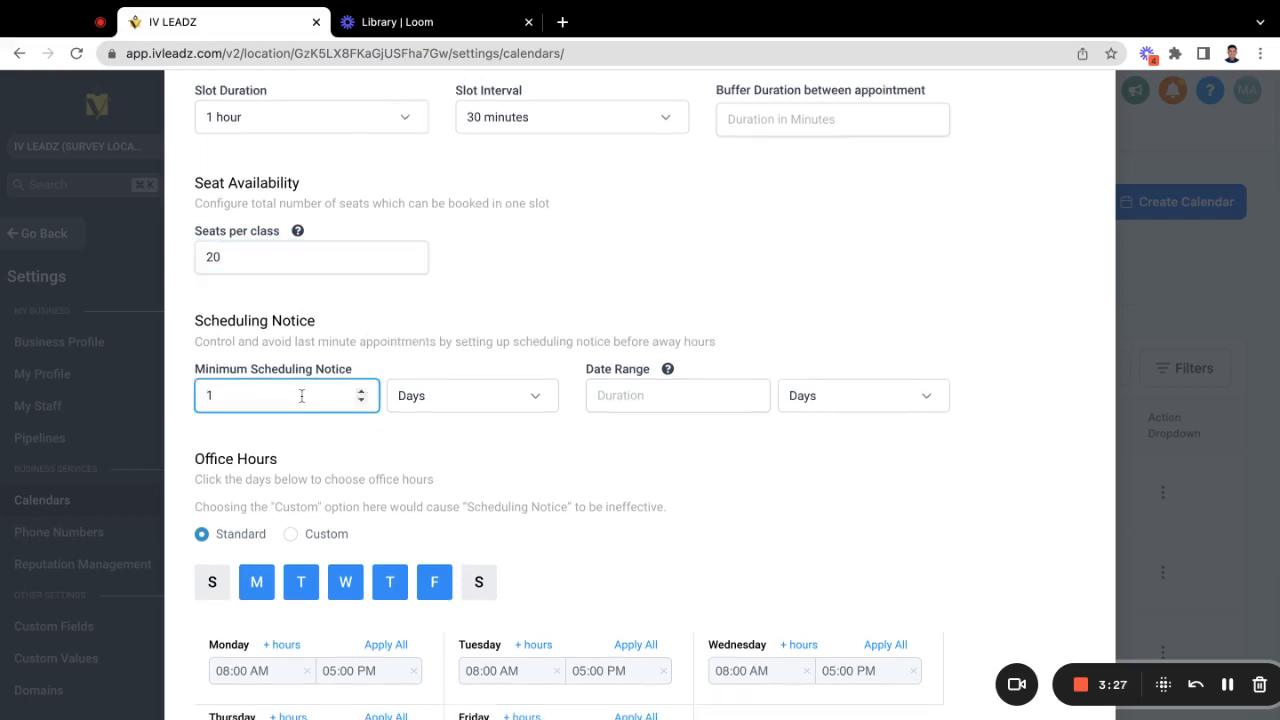
click(655, 405)
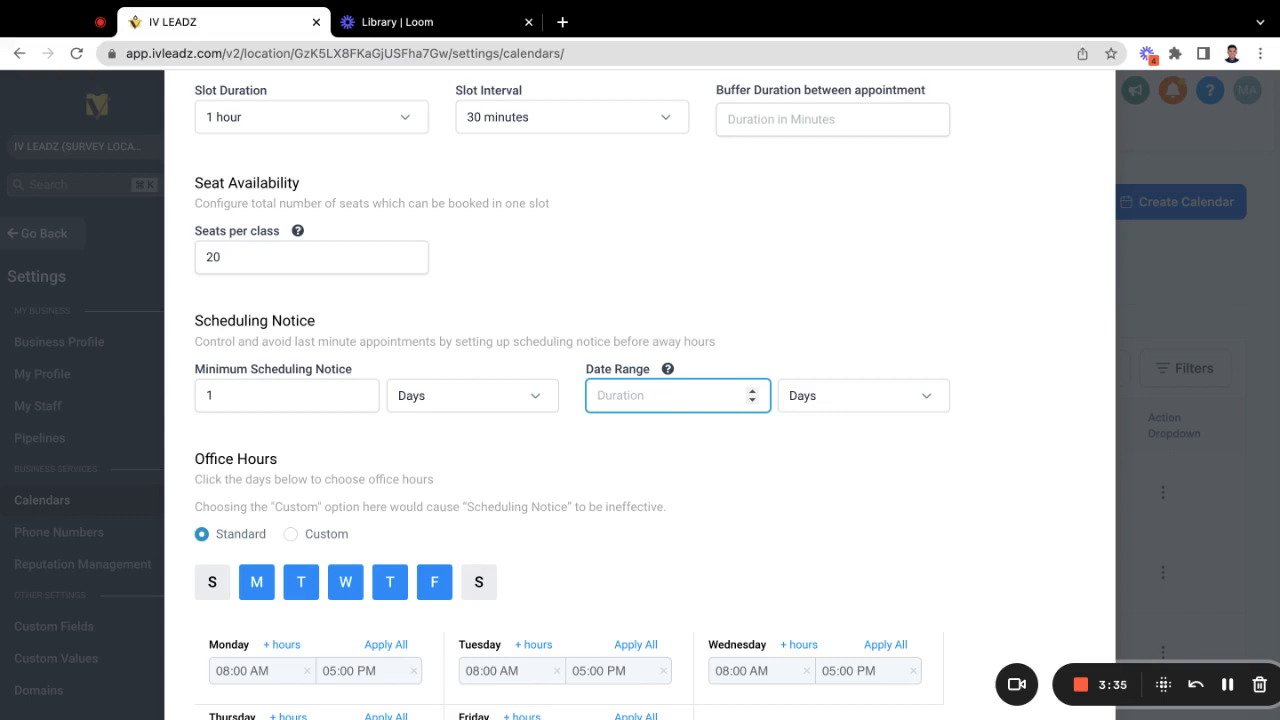
text(14)
click(829, 405)
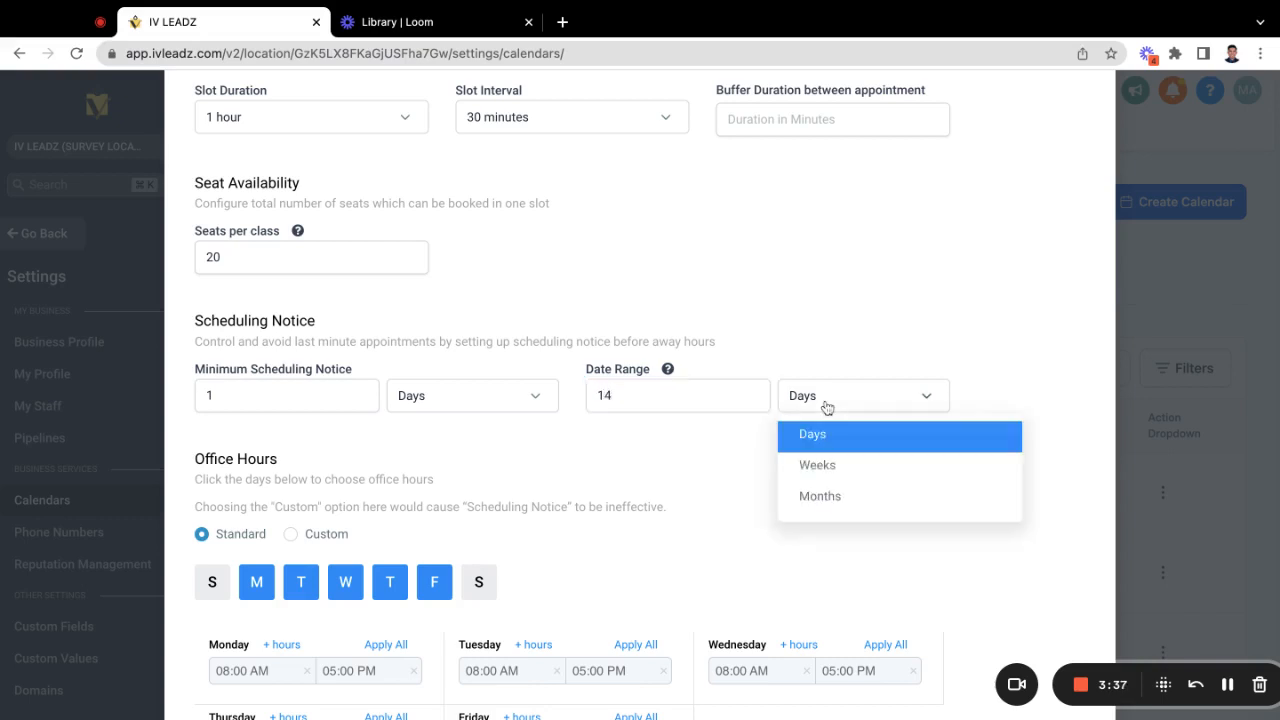
click(823, 472)
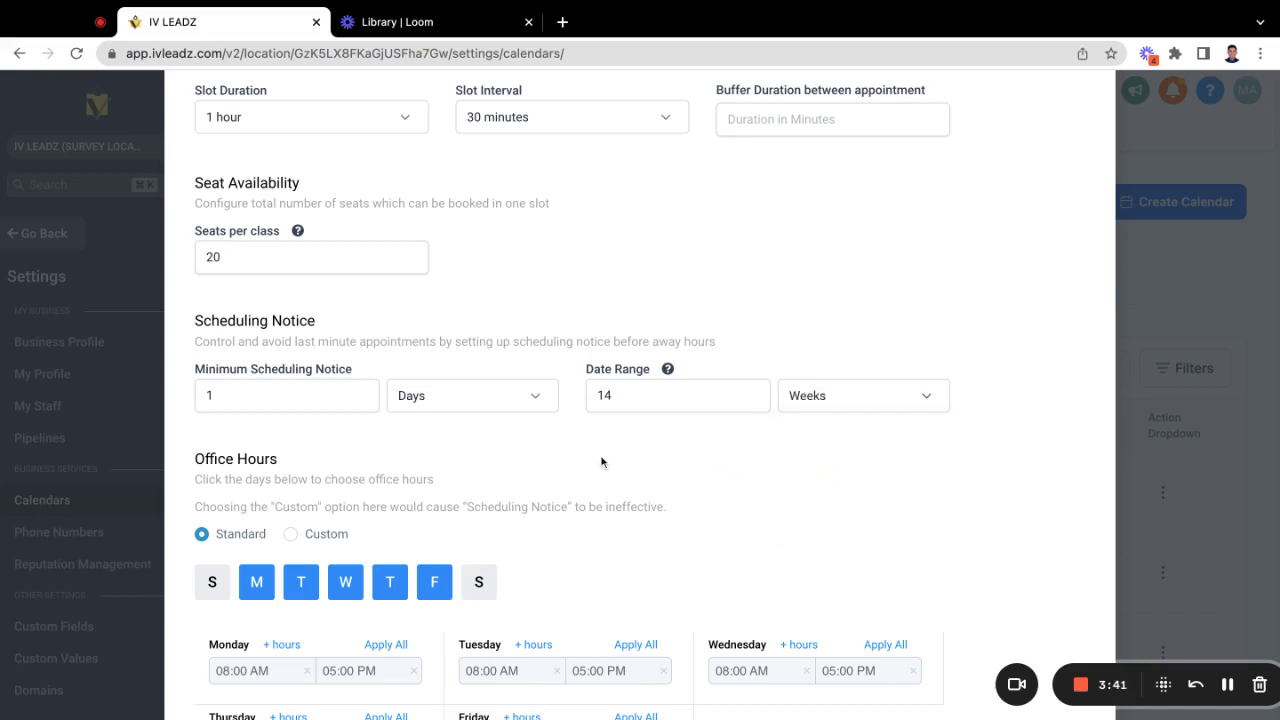
- Remove Tuesday, Wednesday, Thursday and Friday from the office hours, keeping only Monday
scroll(465, 503, down, 2)
click(301, 447)
click(345, 447)
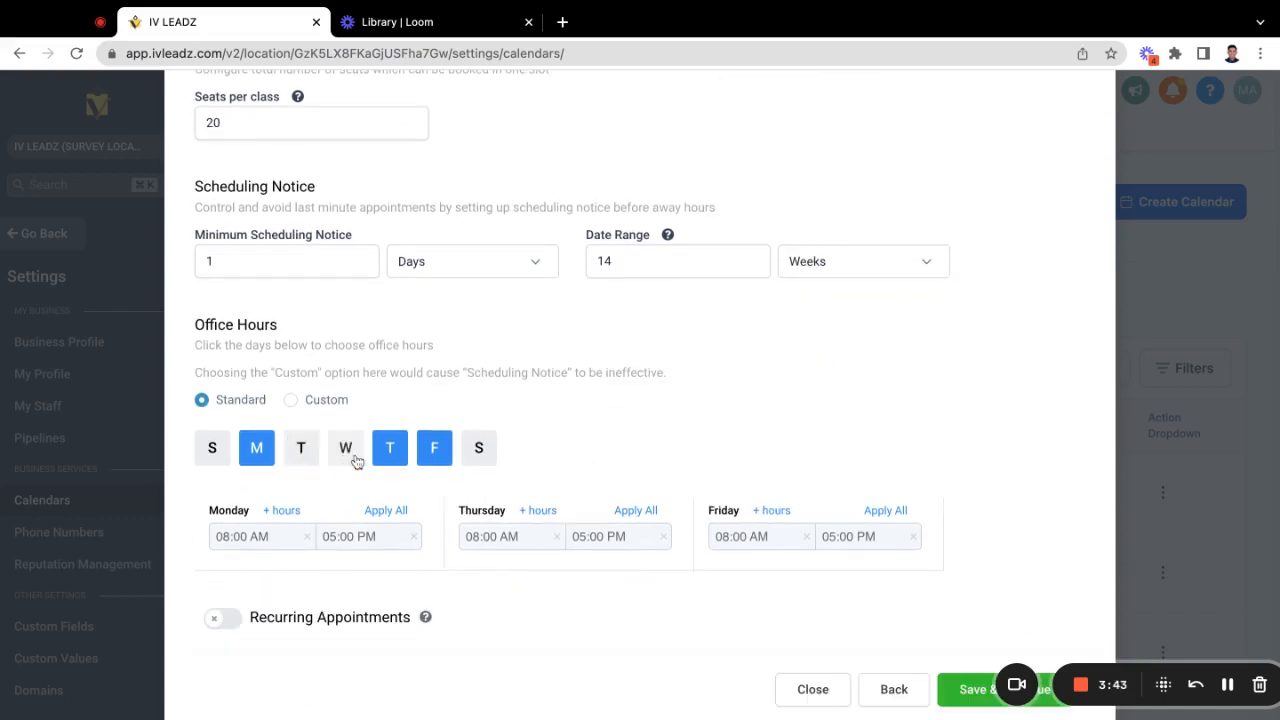
click(390, 447)
click(432, 449)
- Set Monday's office hours start time to 07:00 PM
click(250, 538)
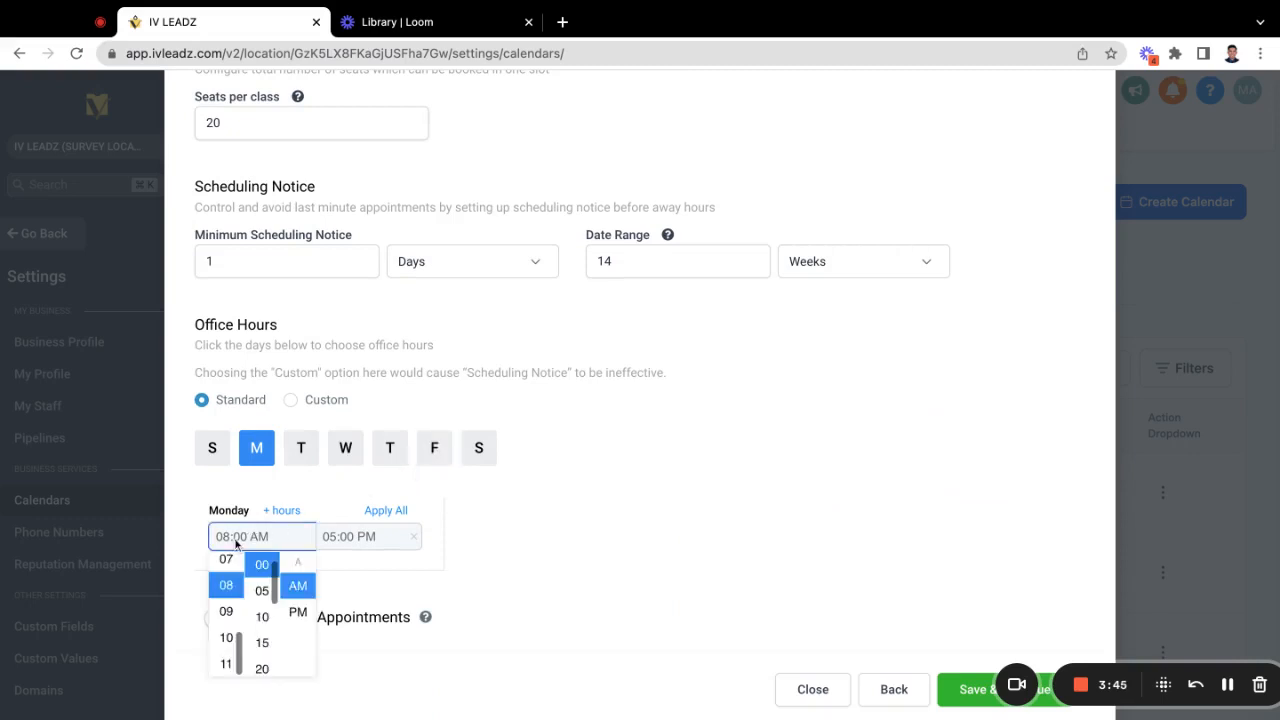
scroll(229, 618, down, 1)
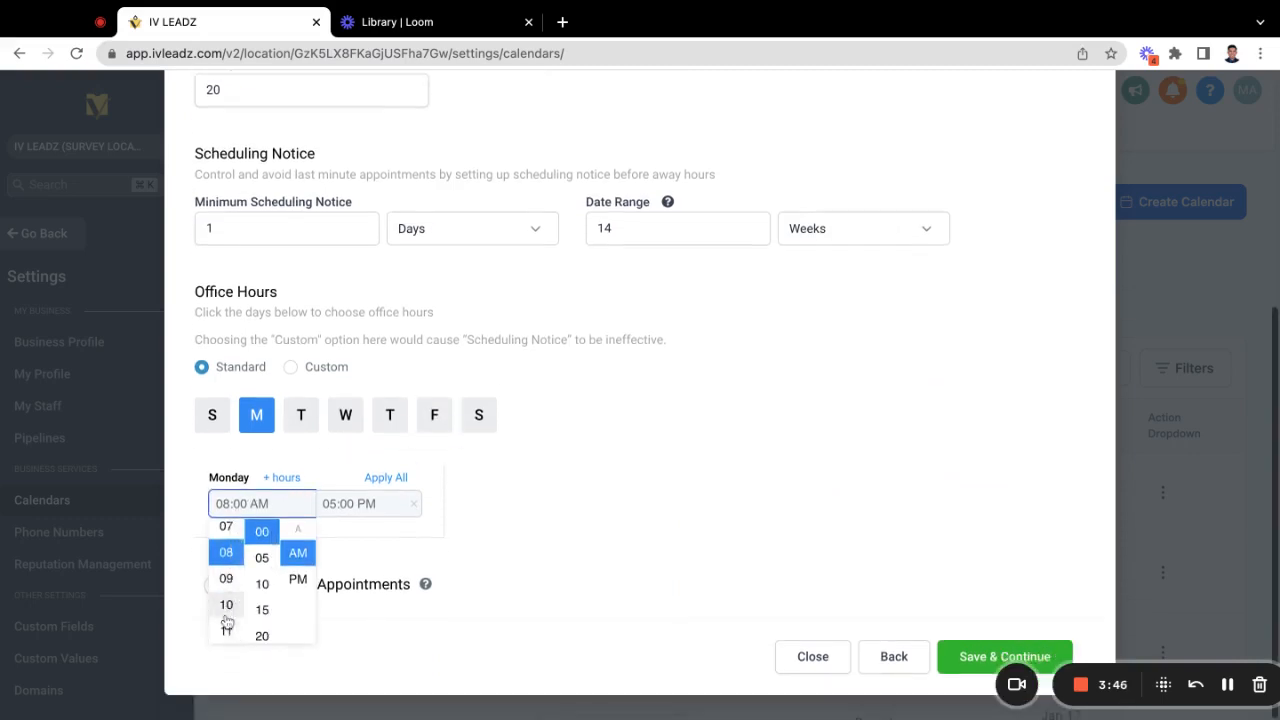
click(225, 529)
click(256, 506)
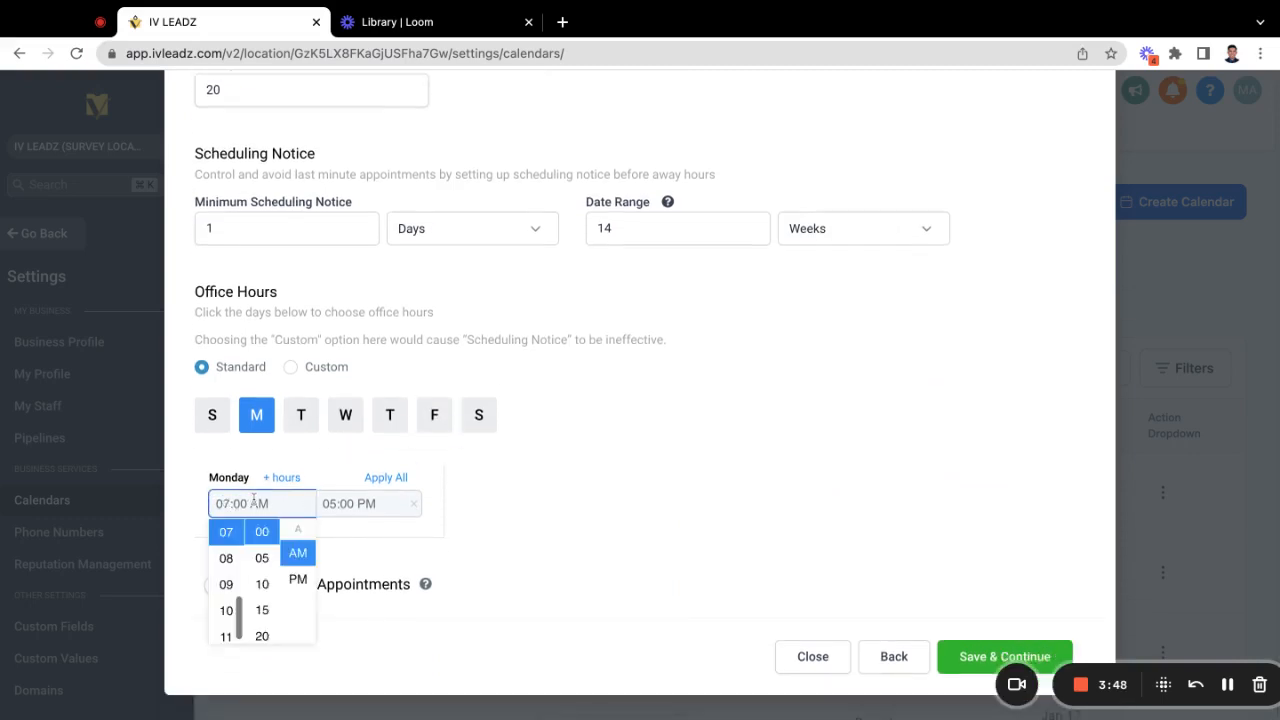
click(293, 579)
- Set Monday's office hours to run from 05:00 PM to 06:00 PM
click(352, 508)
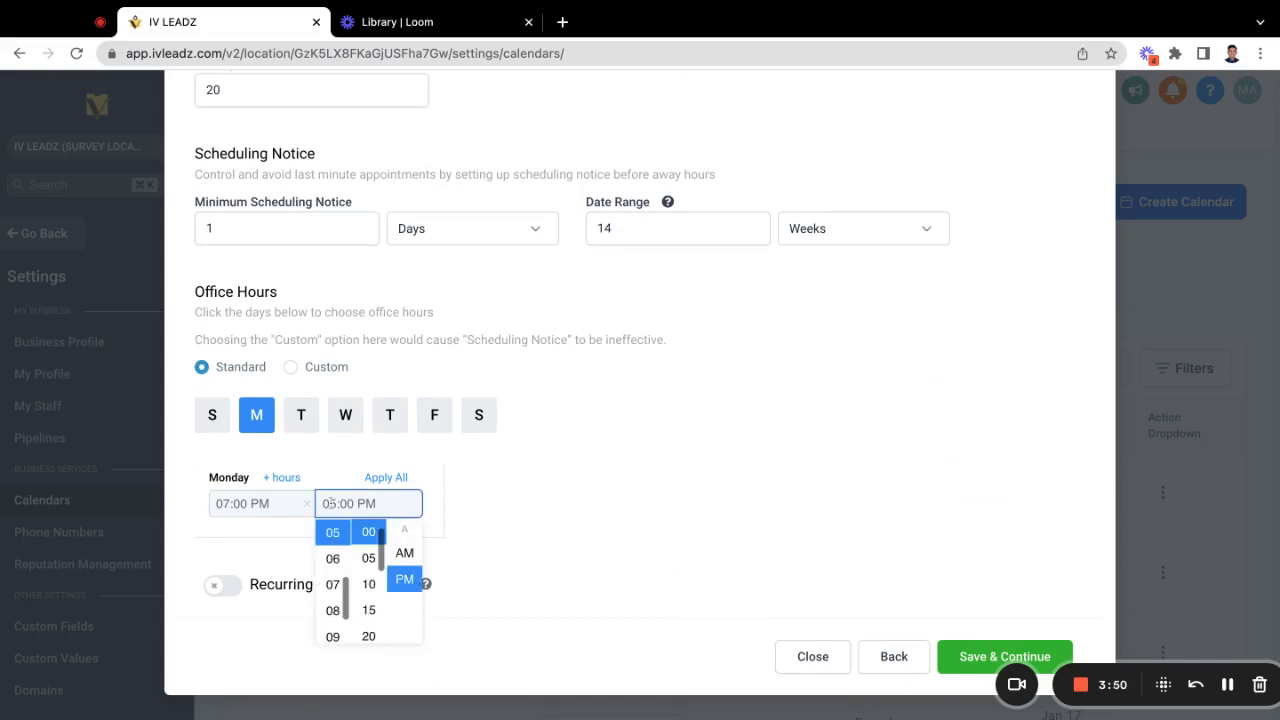
click(232, 505)
scroll(227, 580, up, 2)
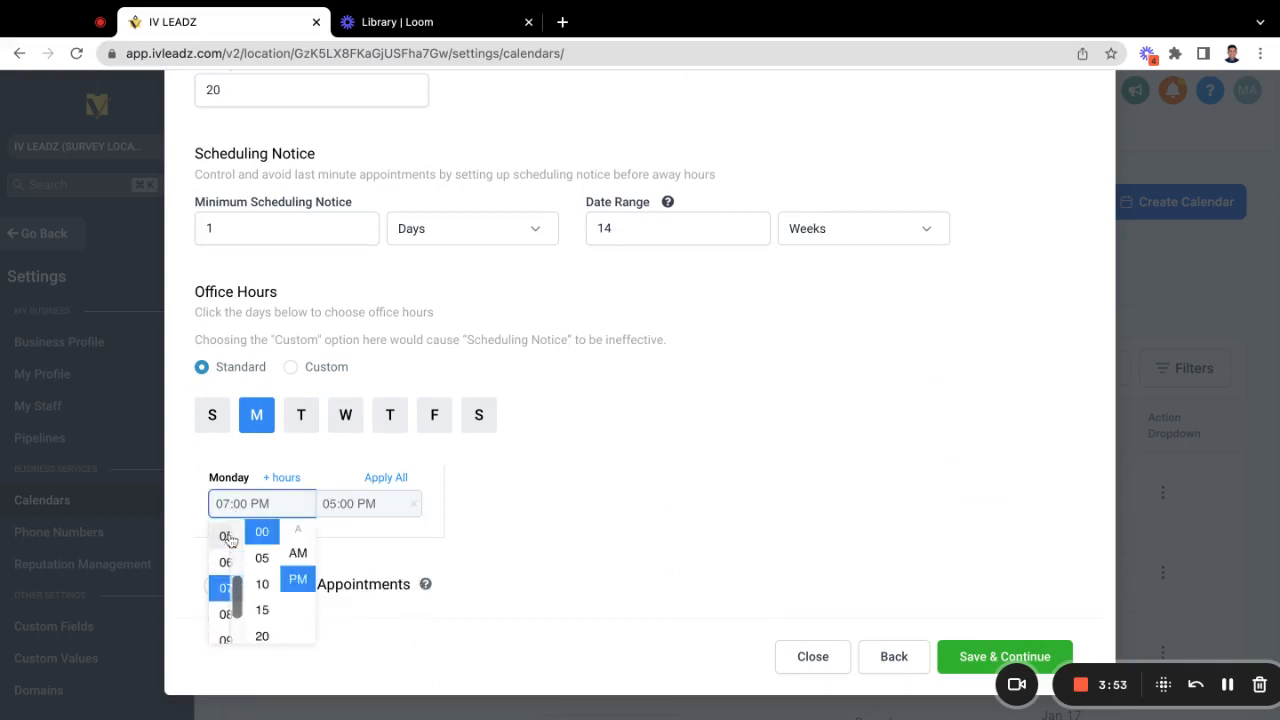
click(228, 538)
click(336, 508)
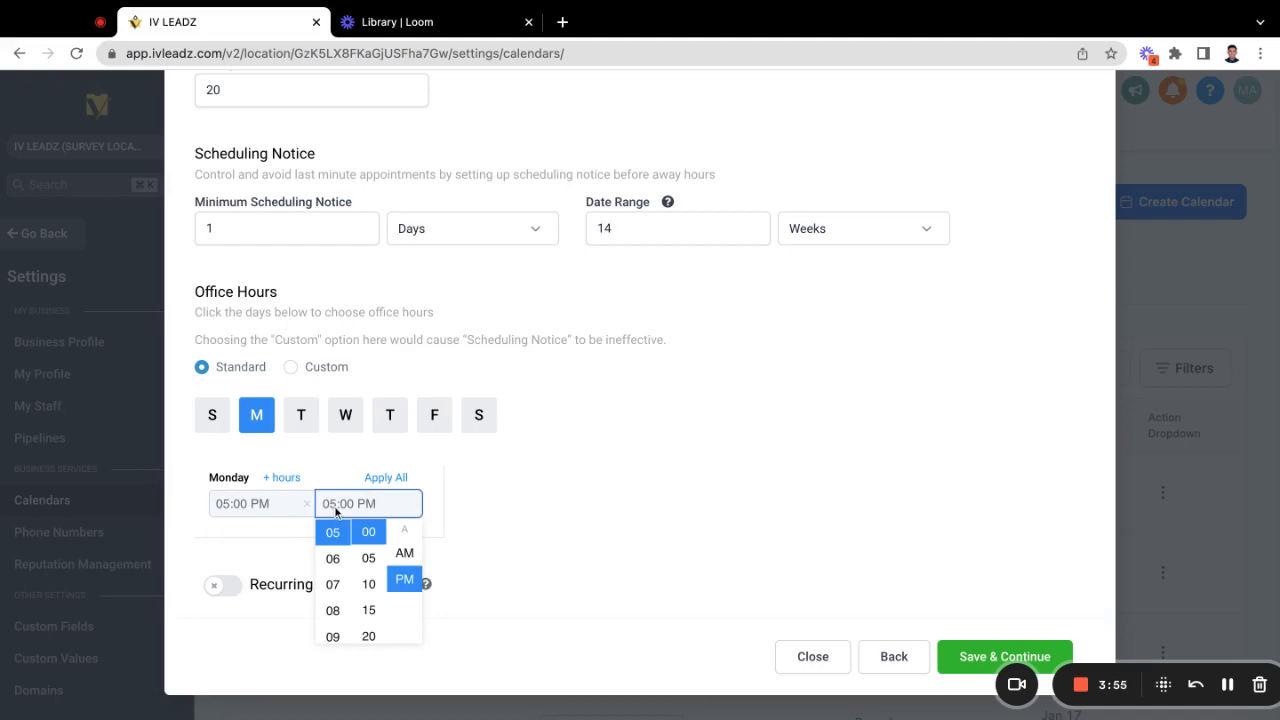
click(635, 515)
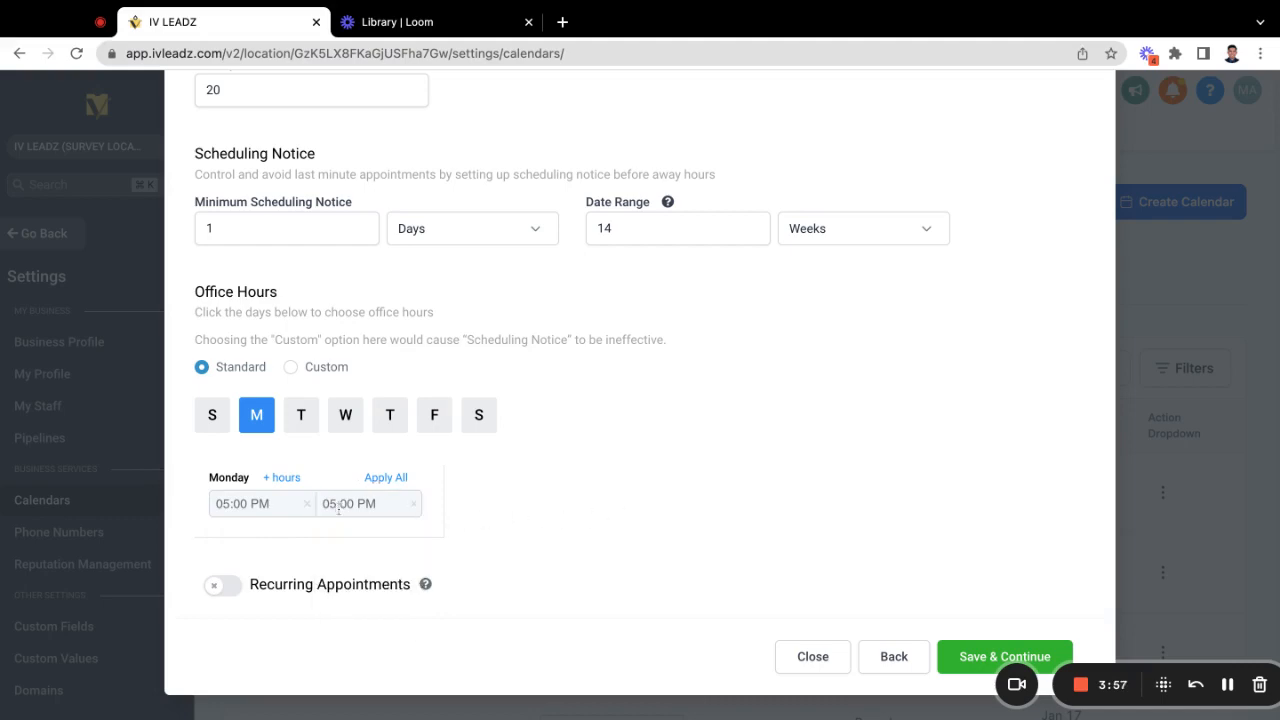
click(338, 508)
click(620, 503)
- Review the slot duration, seats per class, scheduling notice and office hours on the availability page
scroll(440, 430, up, 4)
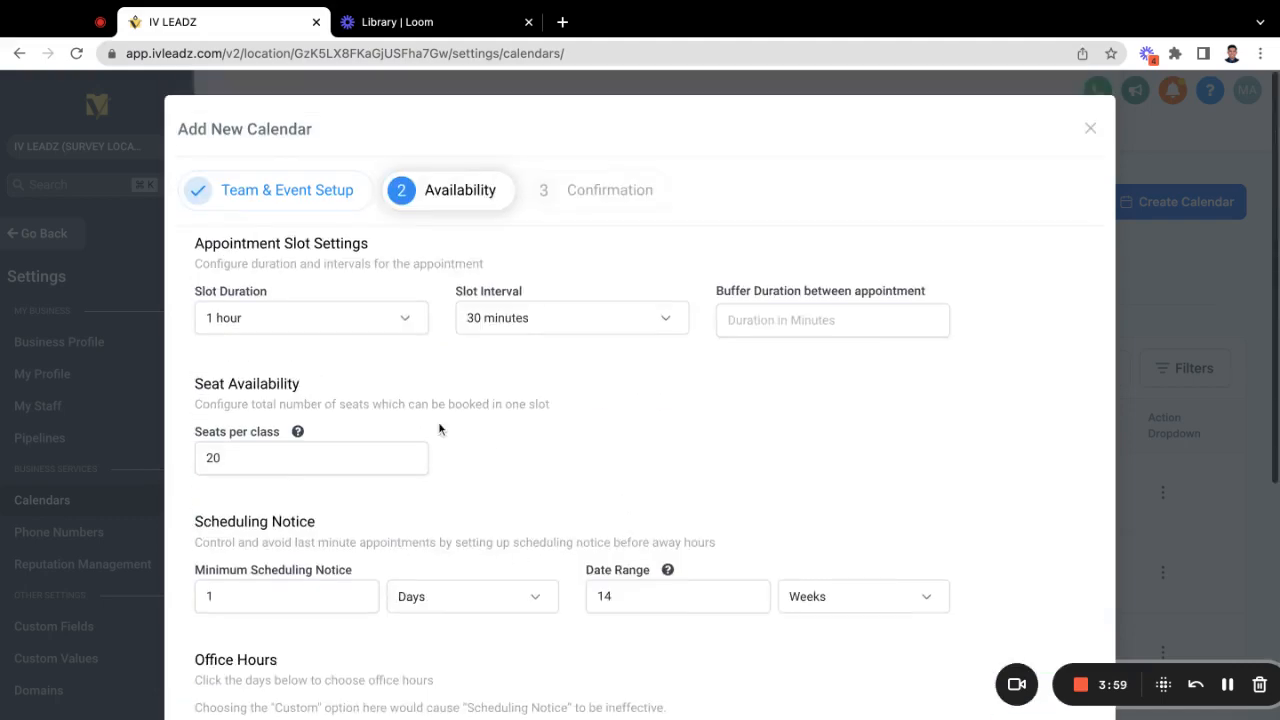
scroll(571, 429, down, 4)
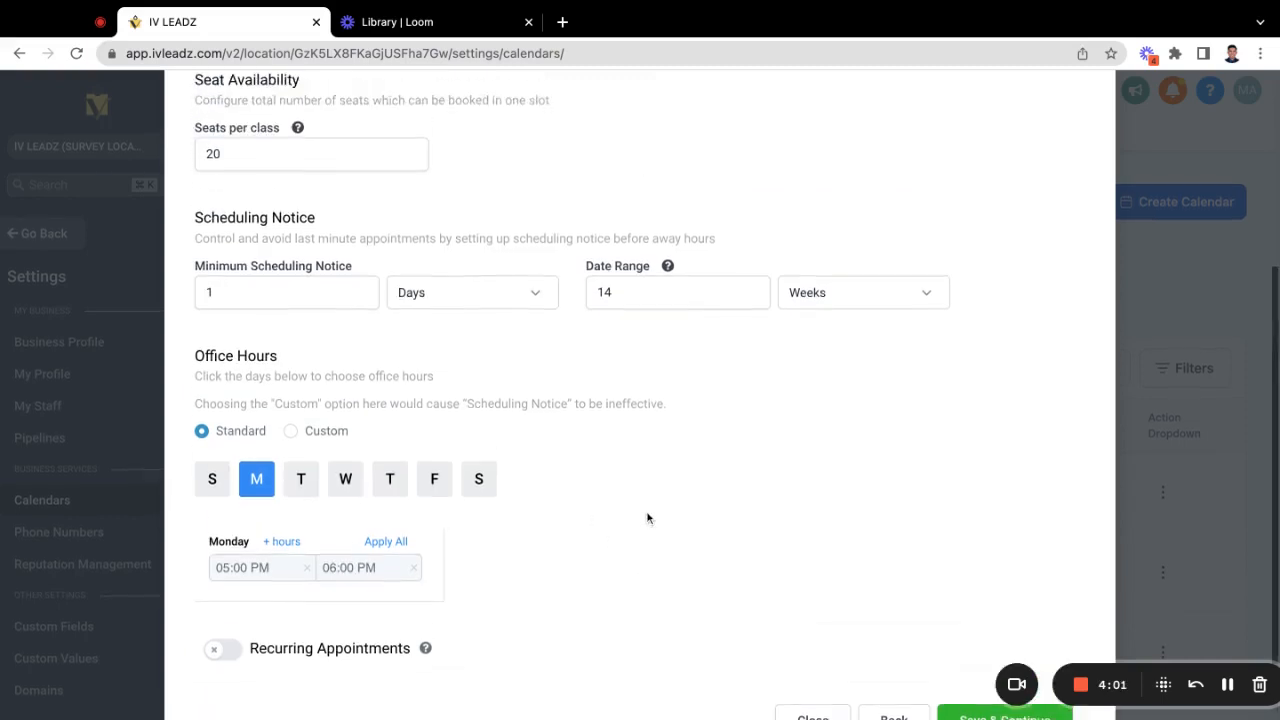
scroll(647, 518, up, 4)
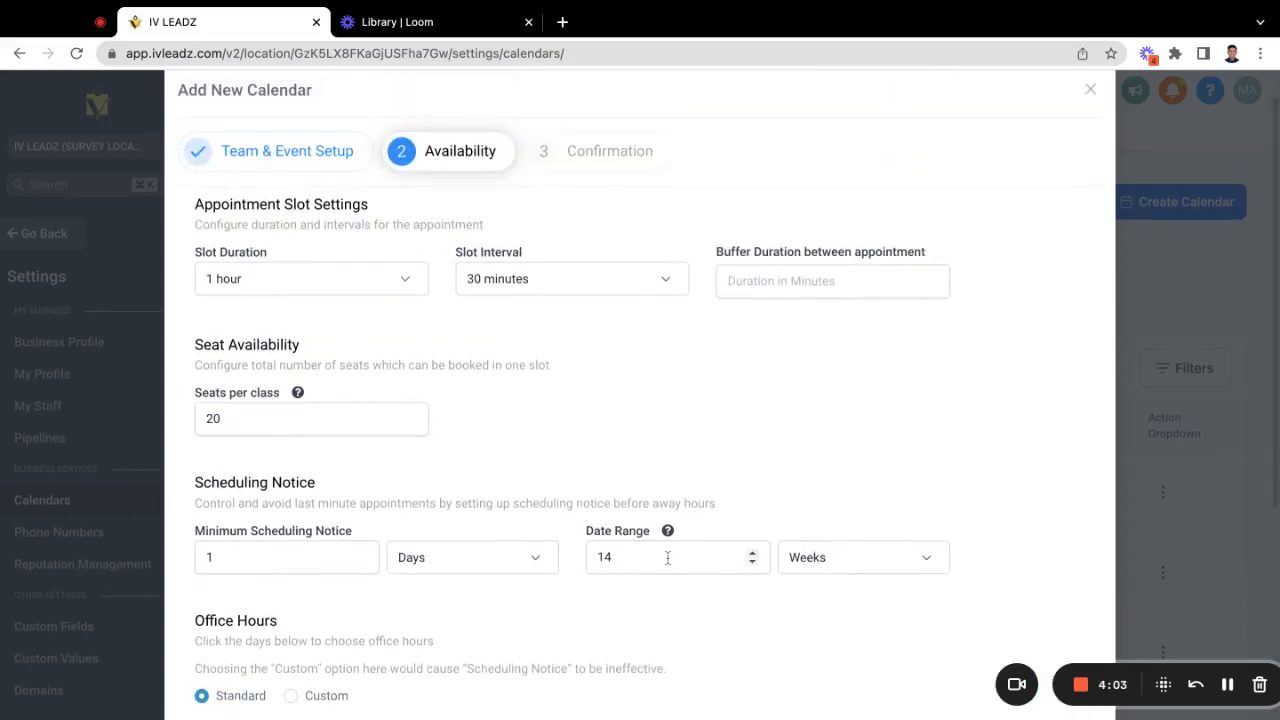
scroll(668, 556, down, 4)
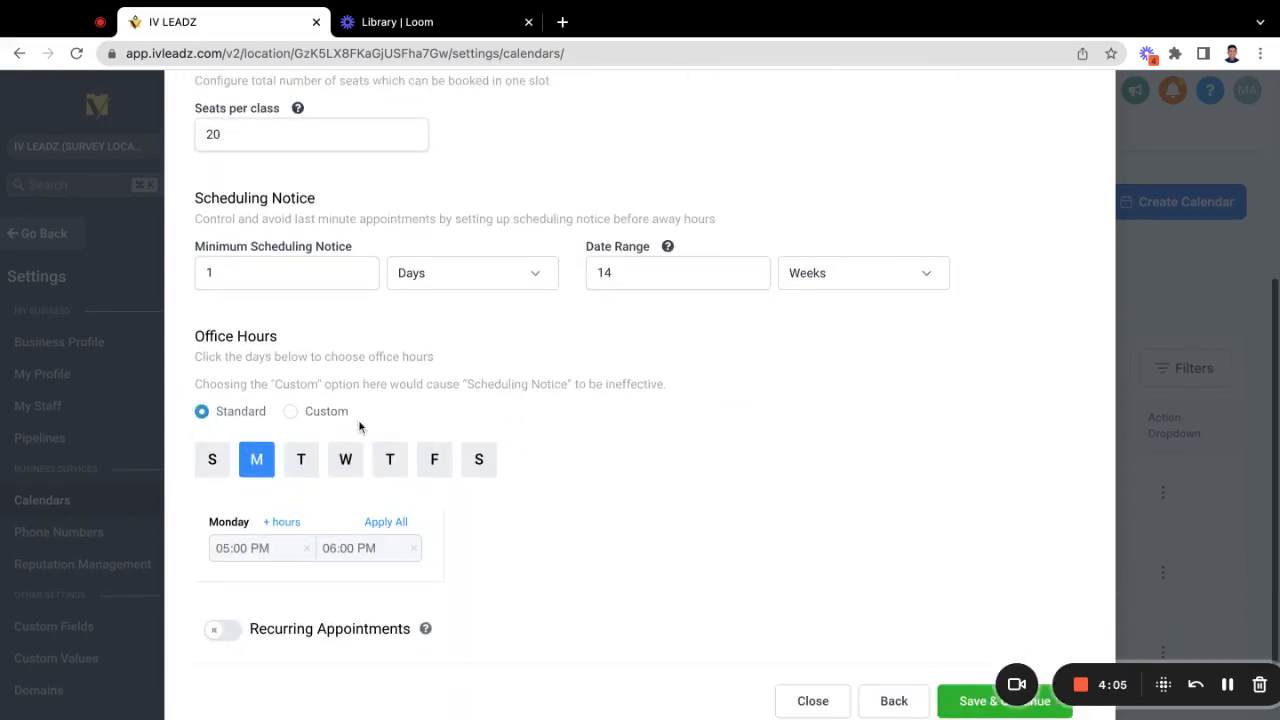
scroll(637, 531, up, 4)
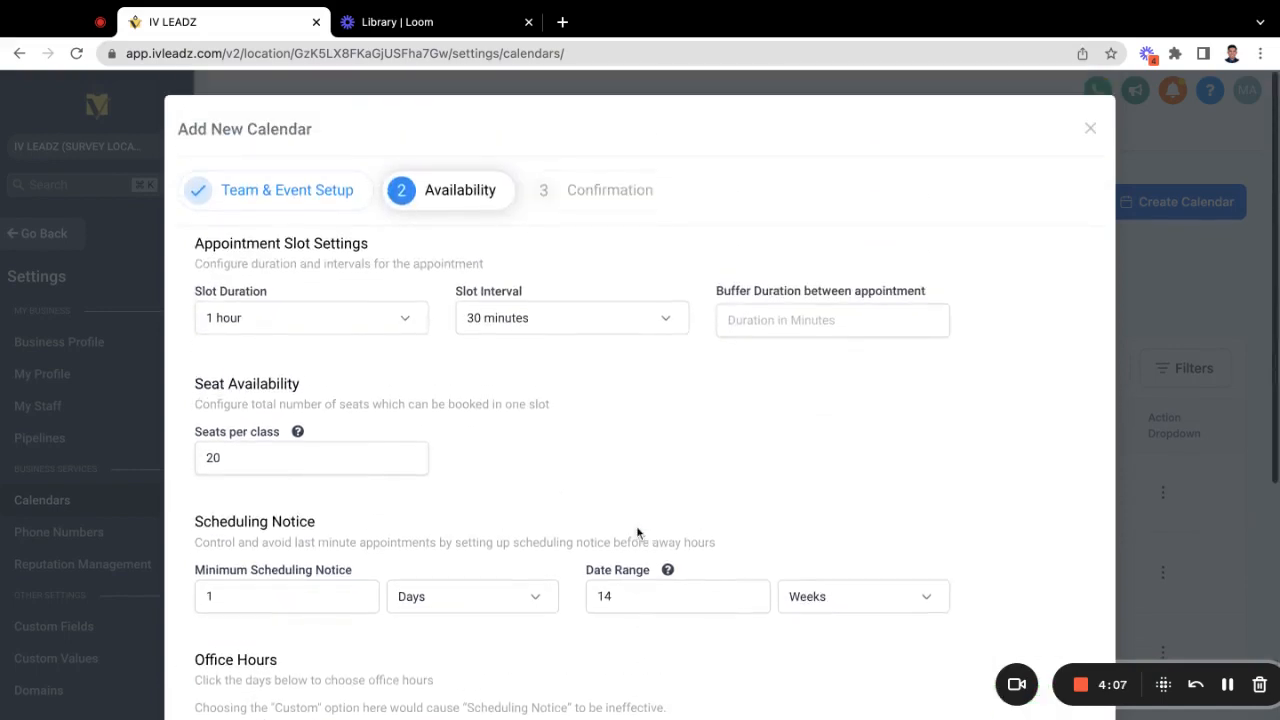
scroll(673, 374, down, 4)
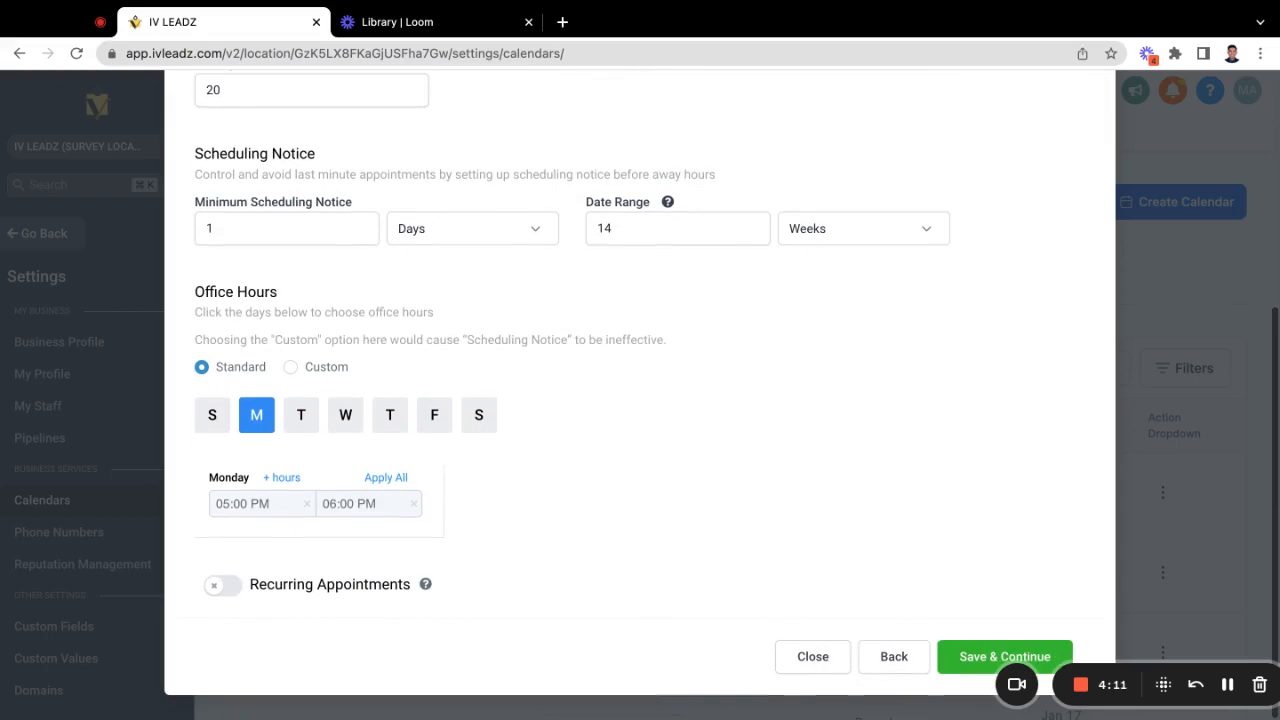
scroll(469, 420, up, 4)
scroll(469, 420, down, 2)
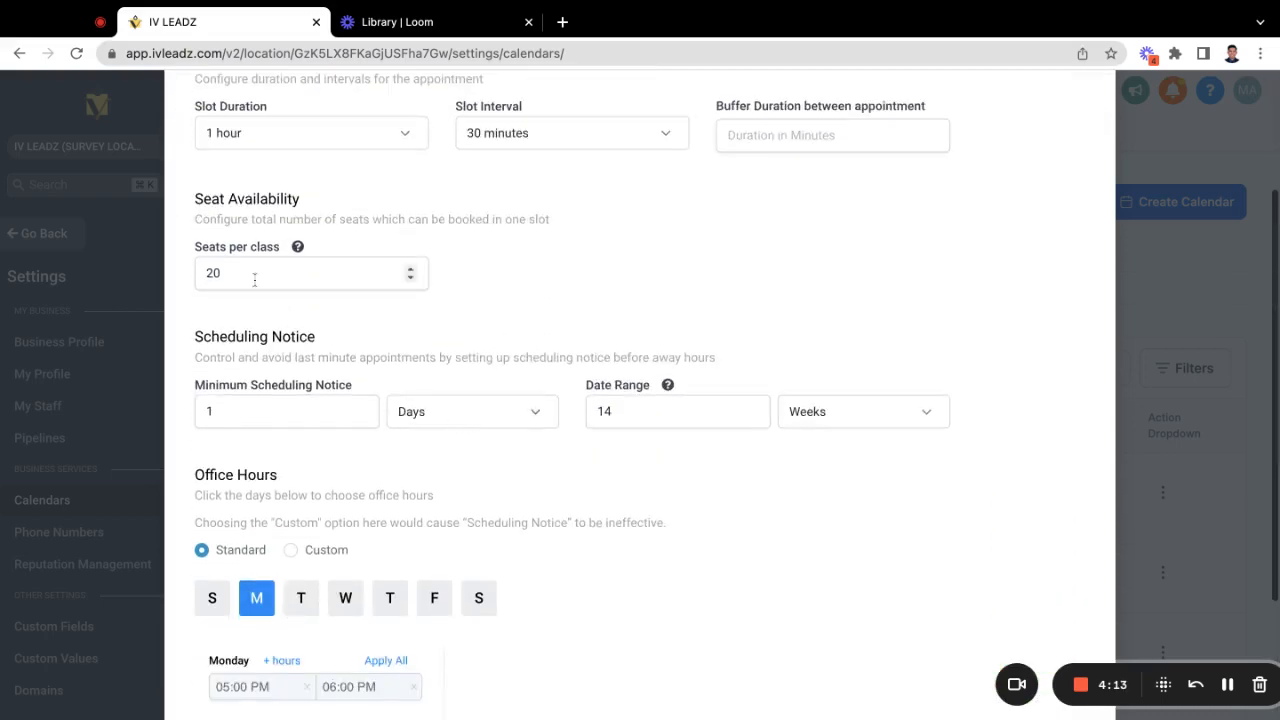
scroll(700, 400, down, 1)
scroll(862, 486, down, 1)
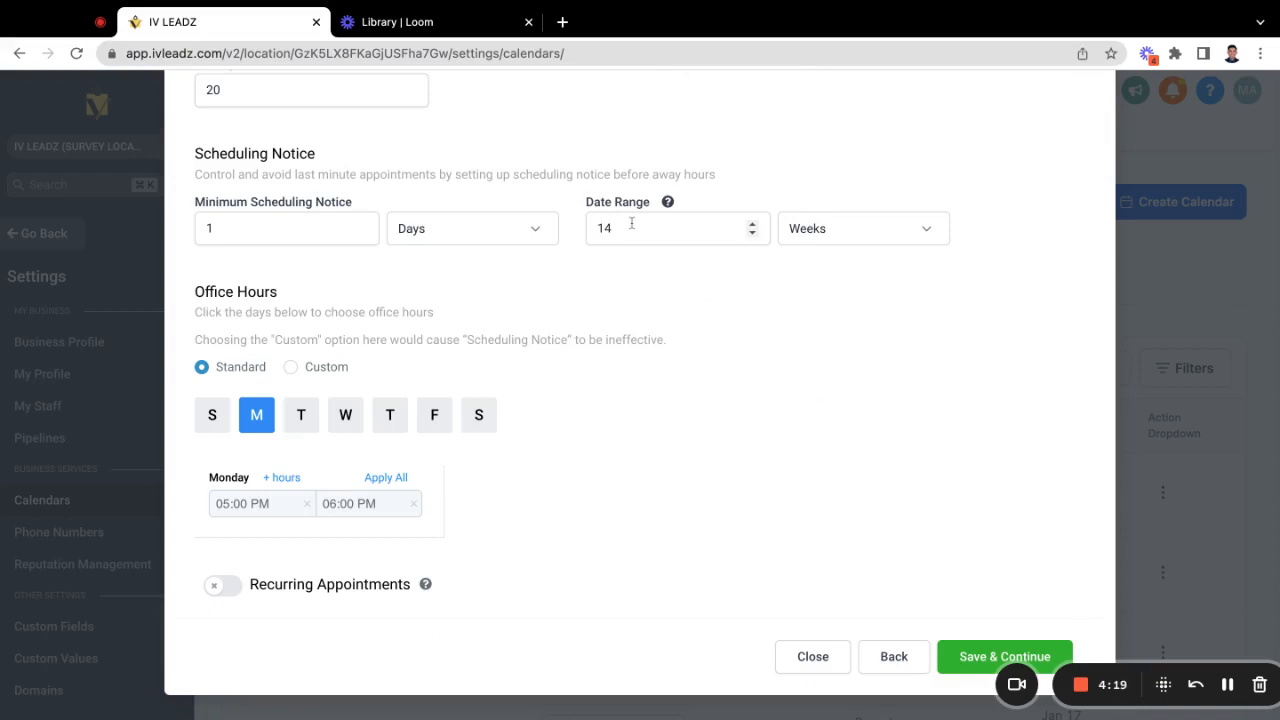
- Set the date range unit to Days and save the availability settings to continue to confirmation
click(832, 240)
click(830, 272)
click(945, 664)
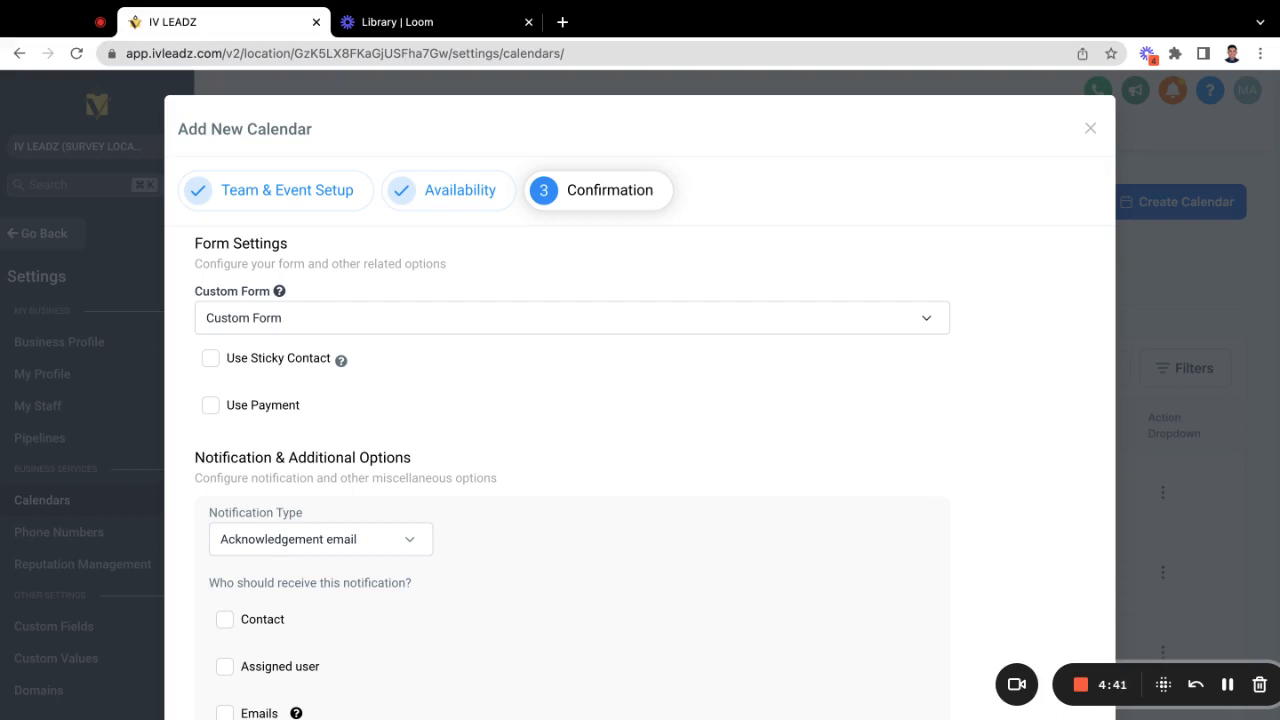
- Examine the custom form choices and the Use Payment option in the form settings
click(572, 318)
scroll(343, 480, down, 14)
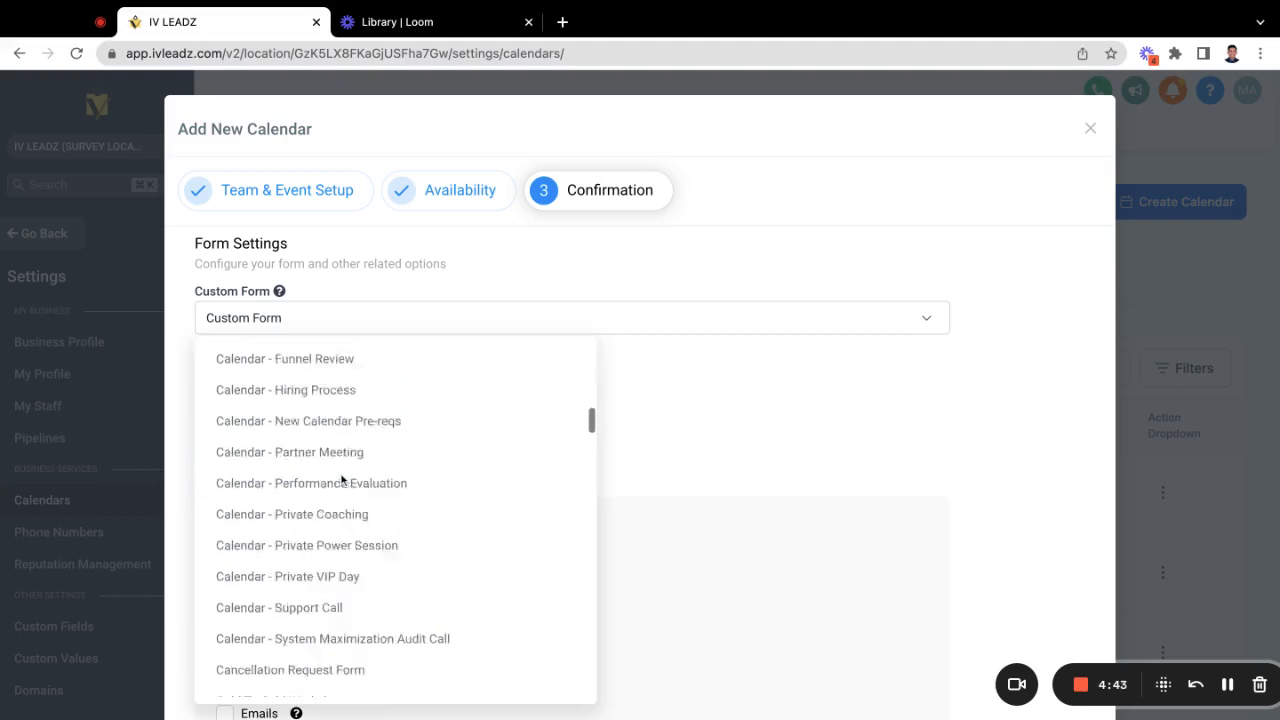
scroll(343, 480, up, 15)
click(457, 306)
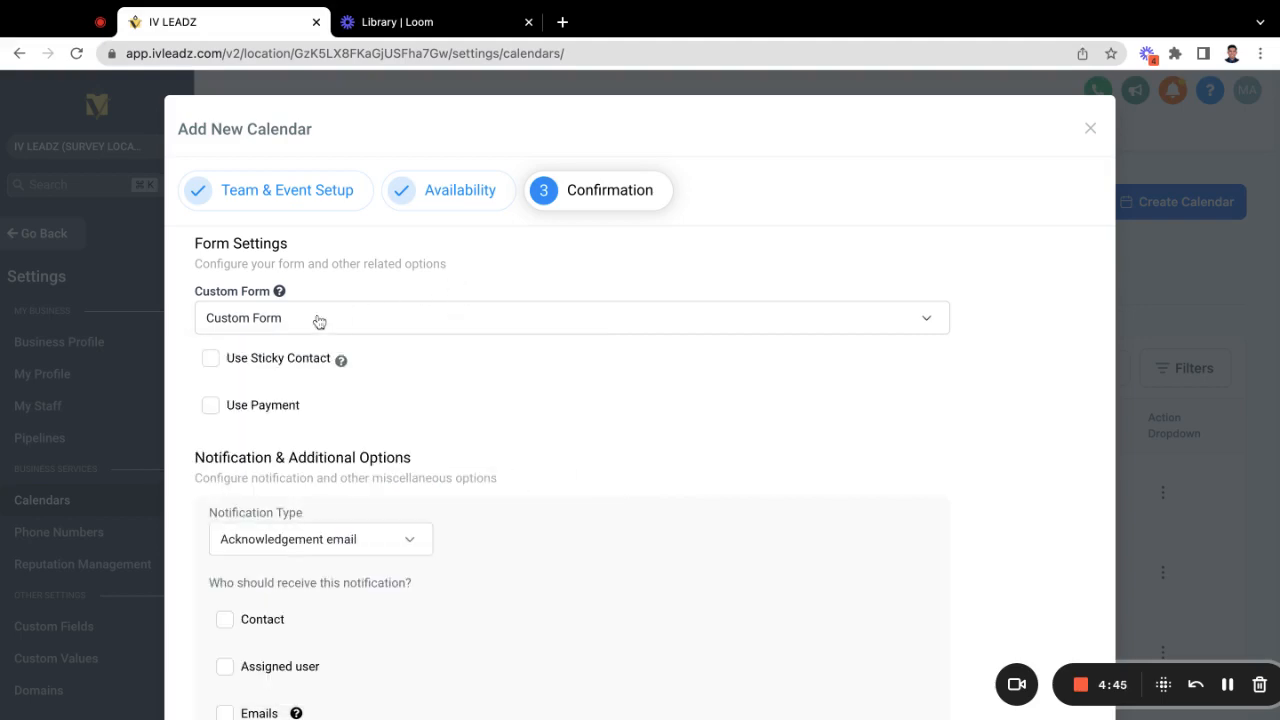
scroll(418, 359, down, 1)
scroll(418, 357, down, 2)
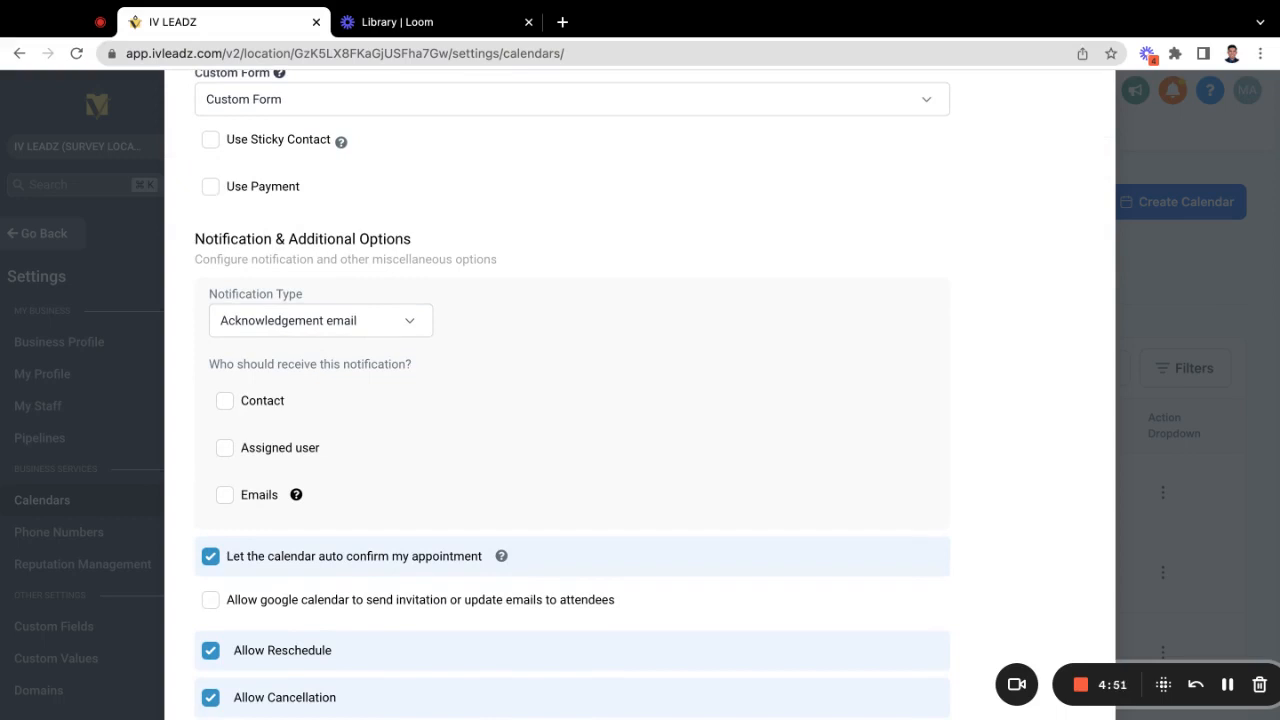
click(210, 186)
click(211, 189)
- Send the acknowledgement email to the assigned user and allow Google Calendar to send invitation or update emails to attendees
scroll(405, 355, down, 2)
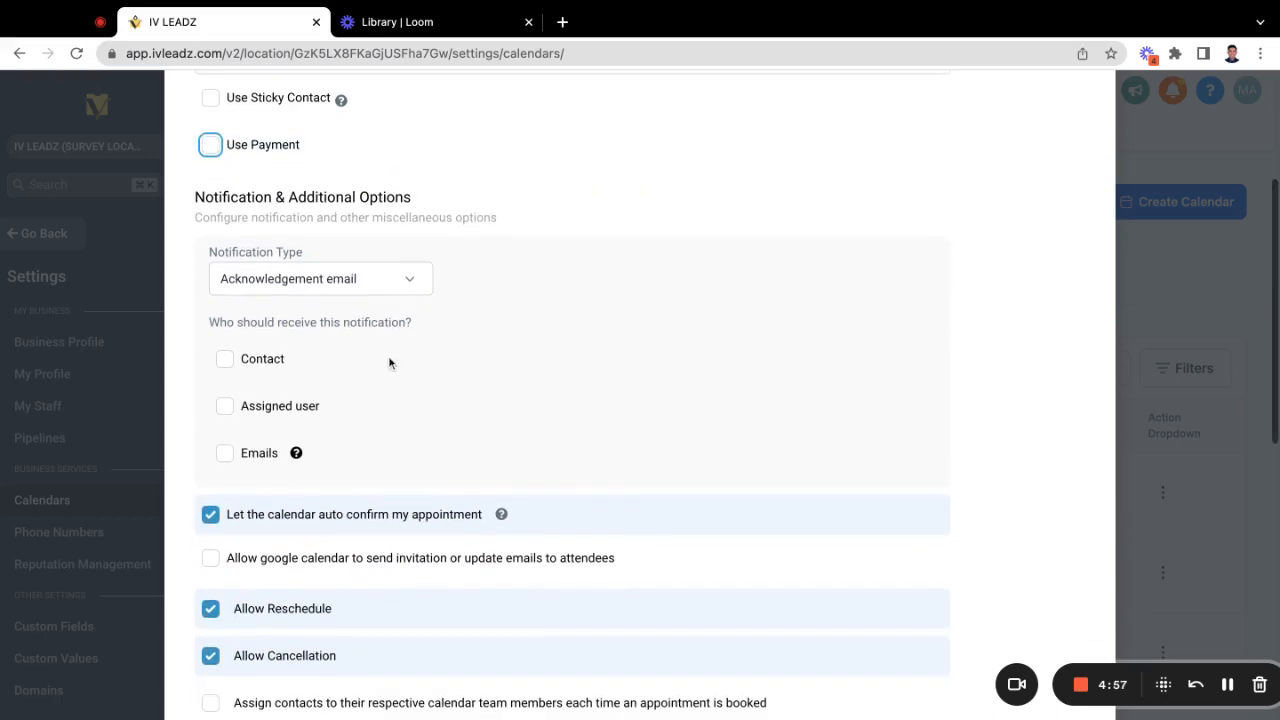
scroll(320, 360, down, 1)
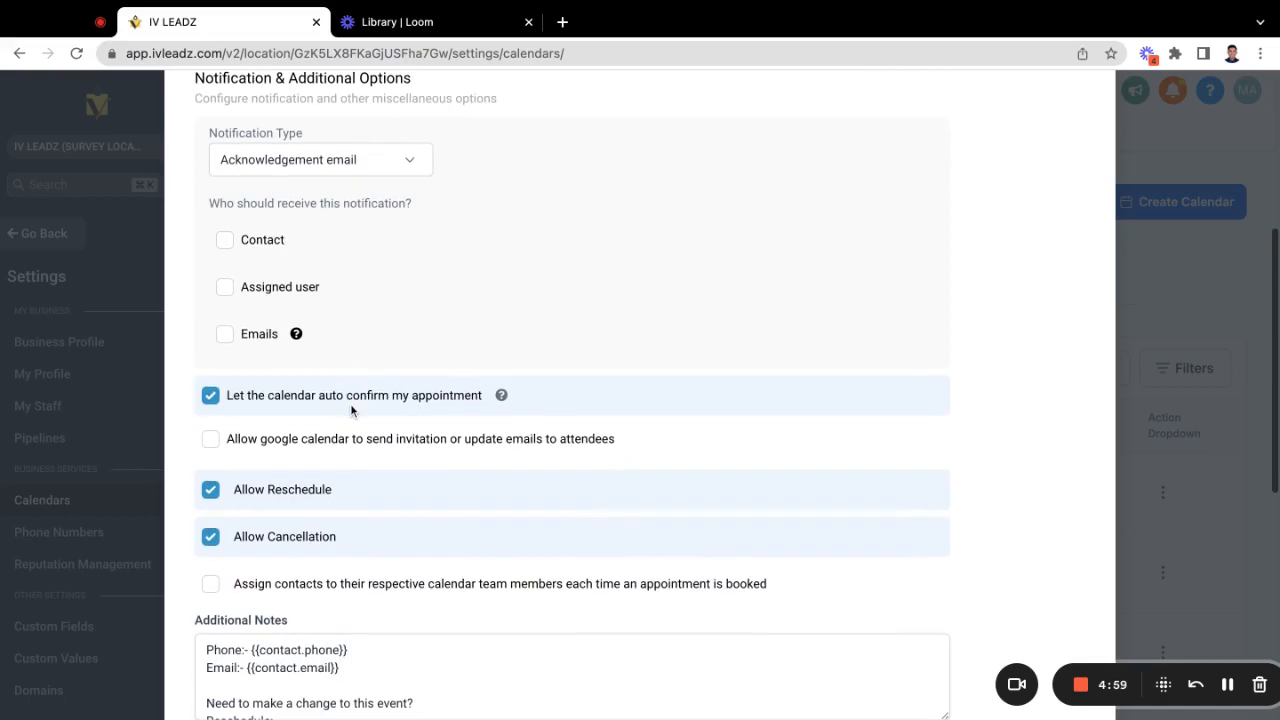
scroll(351, 410, up, 1)
scroll(351, 410, up, 1)
scroll(330, 385, down, 1)
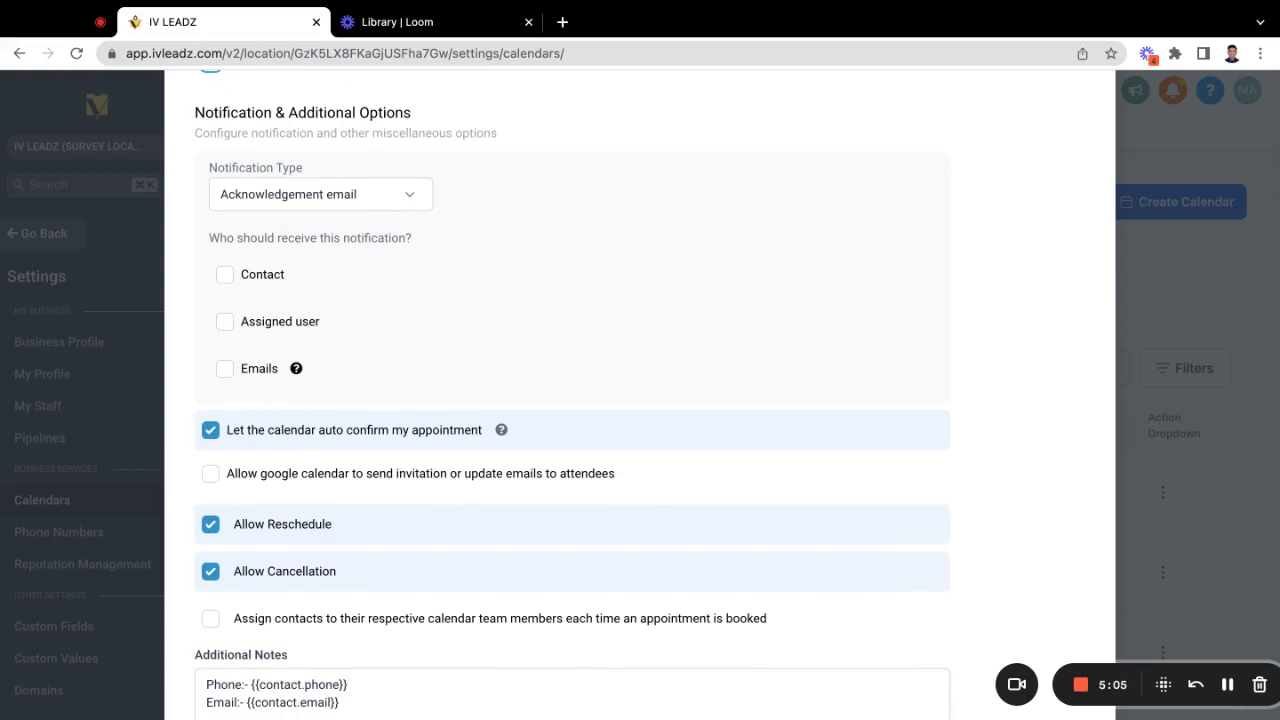
click(225, 324)
scroll(322, 338, down, 1)
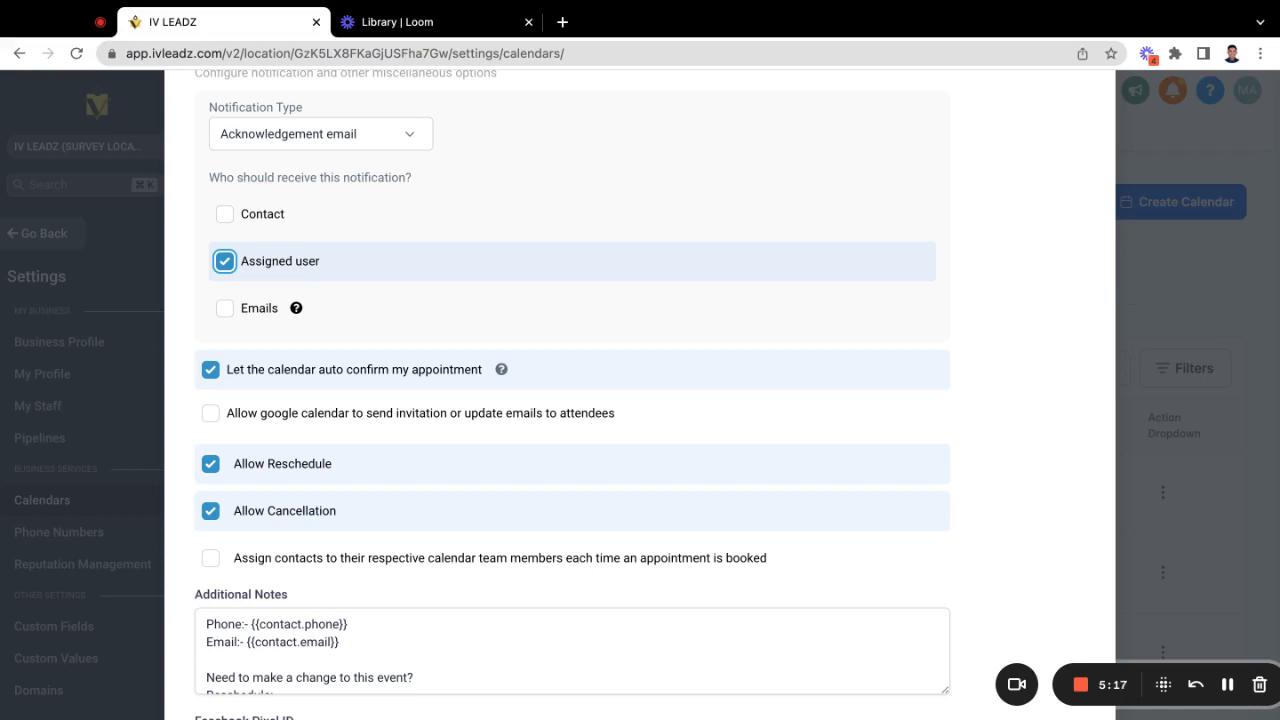
click(304, 414)
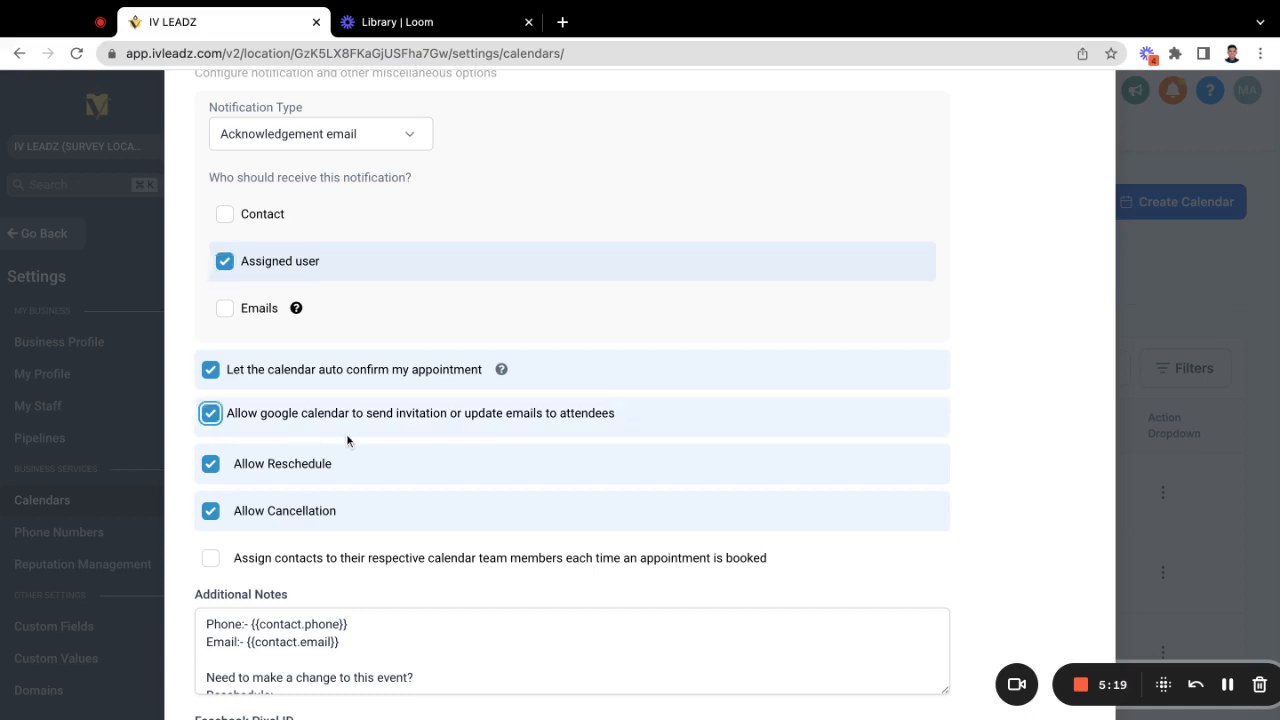
- Examine the contact assignment option, Additional Notes, Facebook Pixel ID, Custom Code and custom 'Thank You' message for form submissions
scroll(347, 440, down, 3)
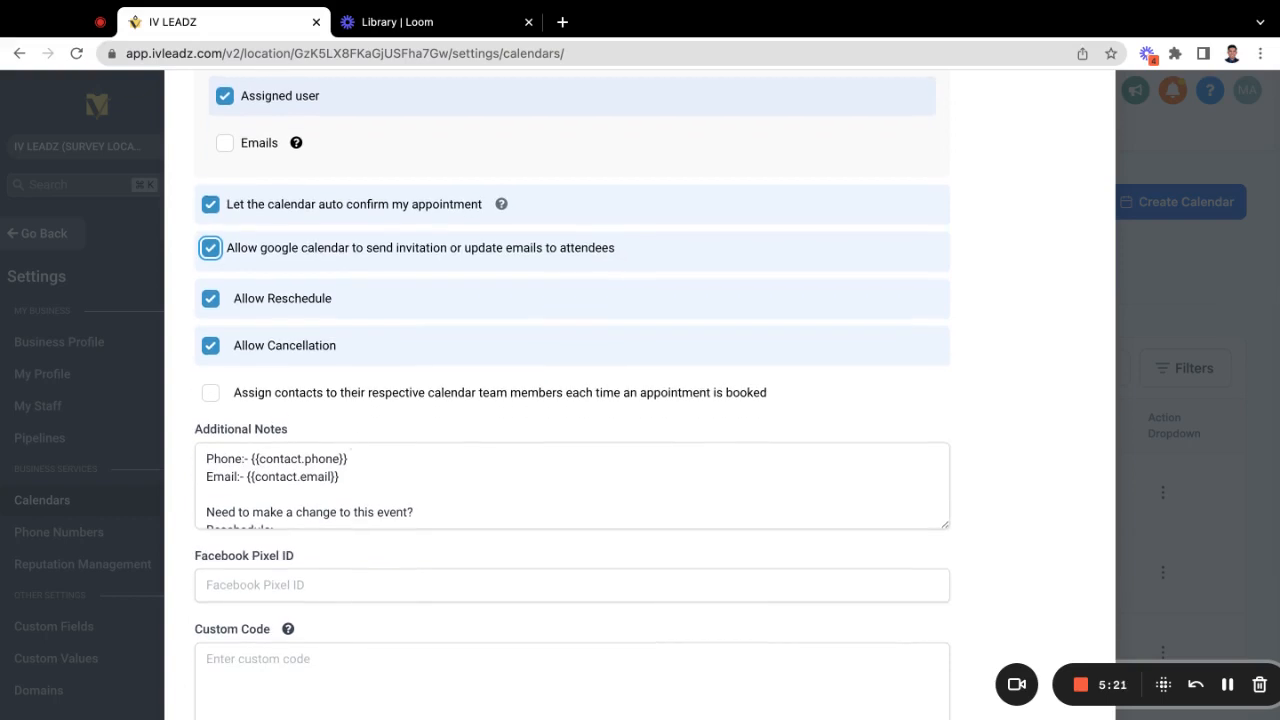
scroll(424, 431, down, 1)
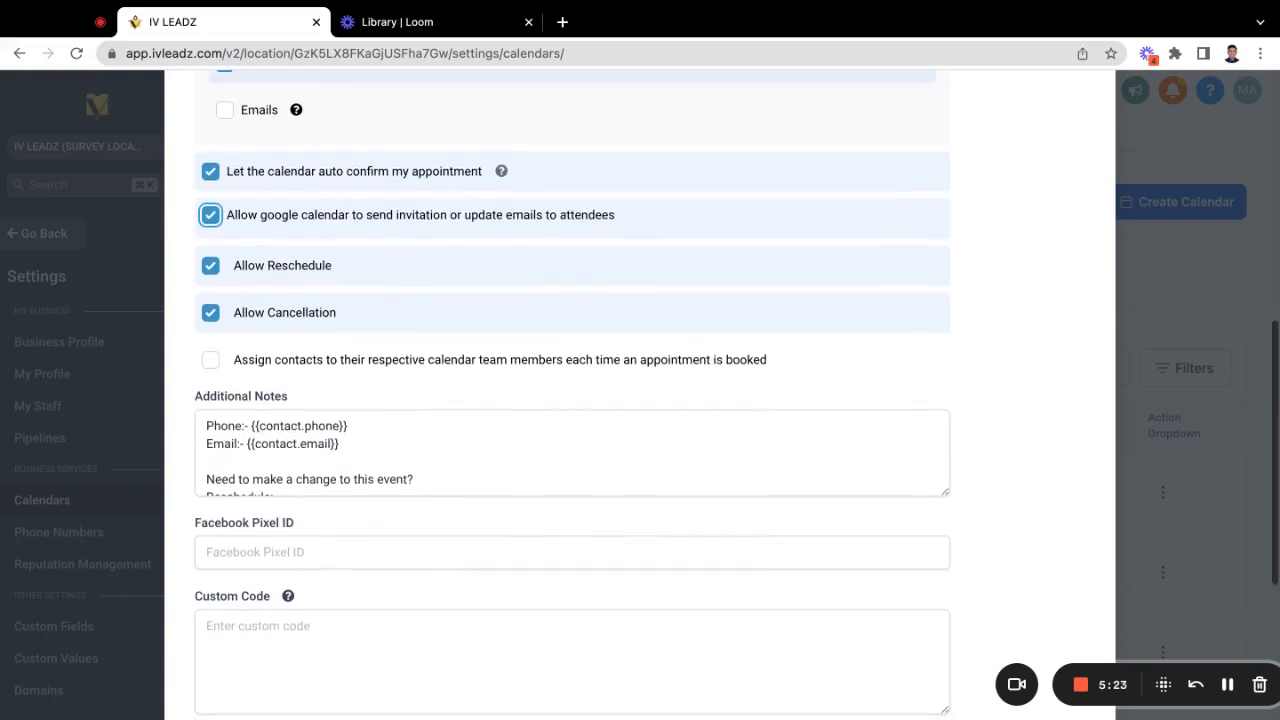
scroll(424, 431, down, 2)
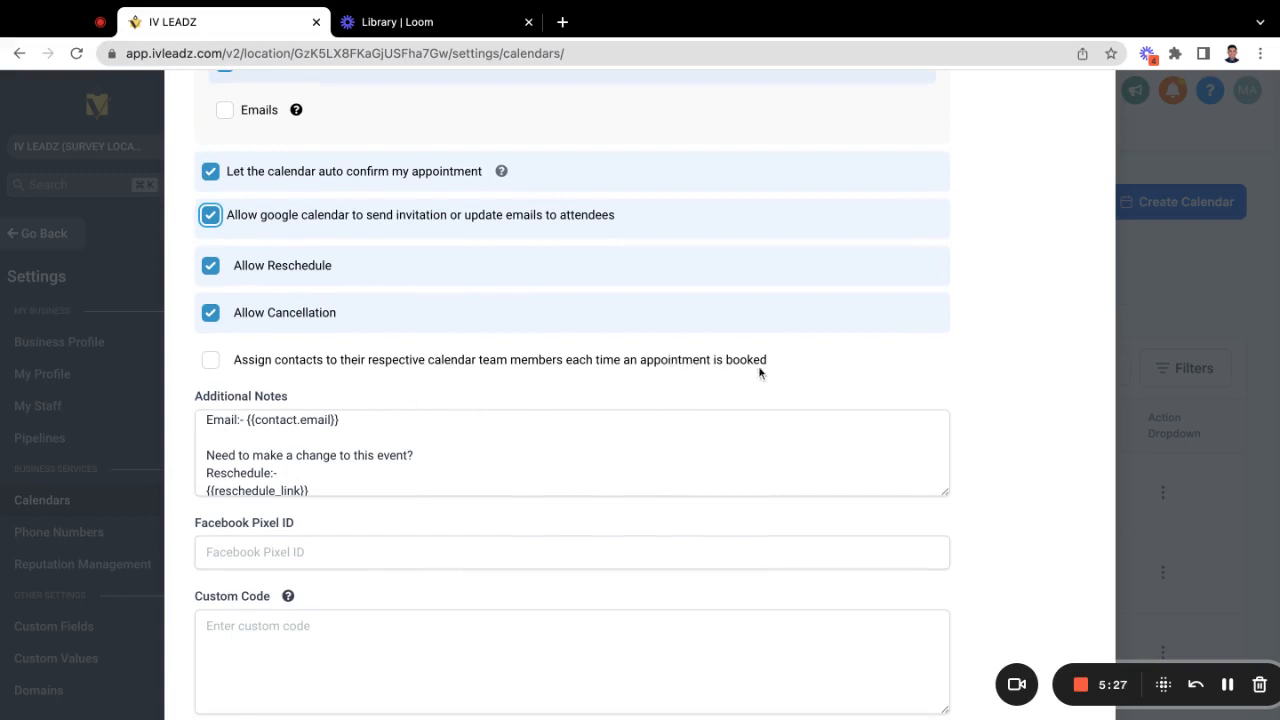
scroll(762, 365, down, 3)
scroll(646, 317, down, 5)
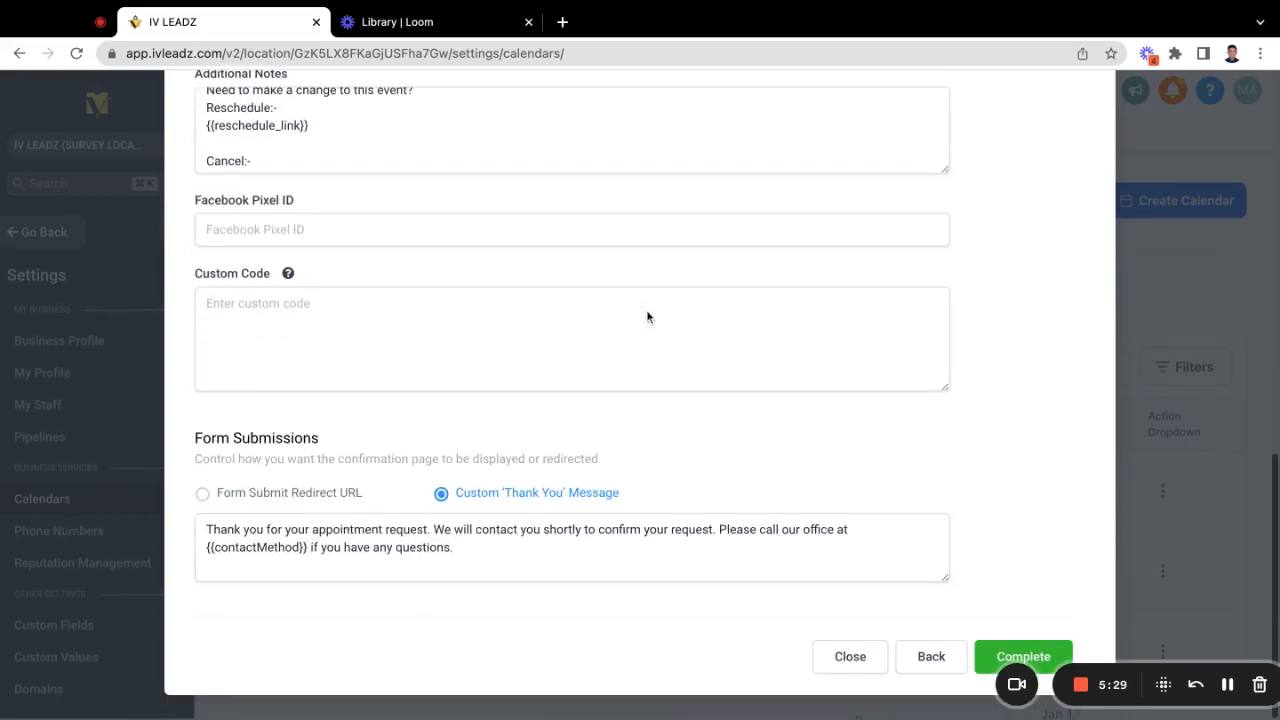
click(575, 548)
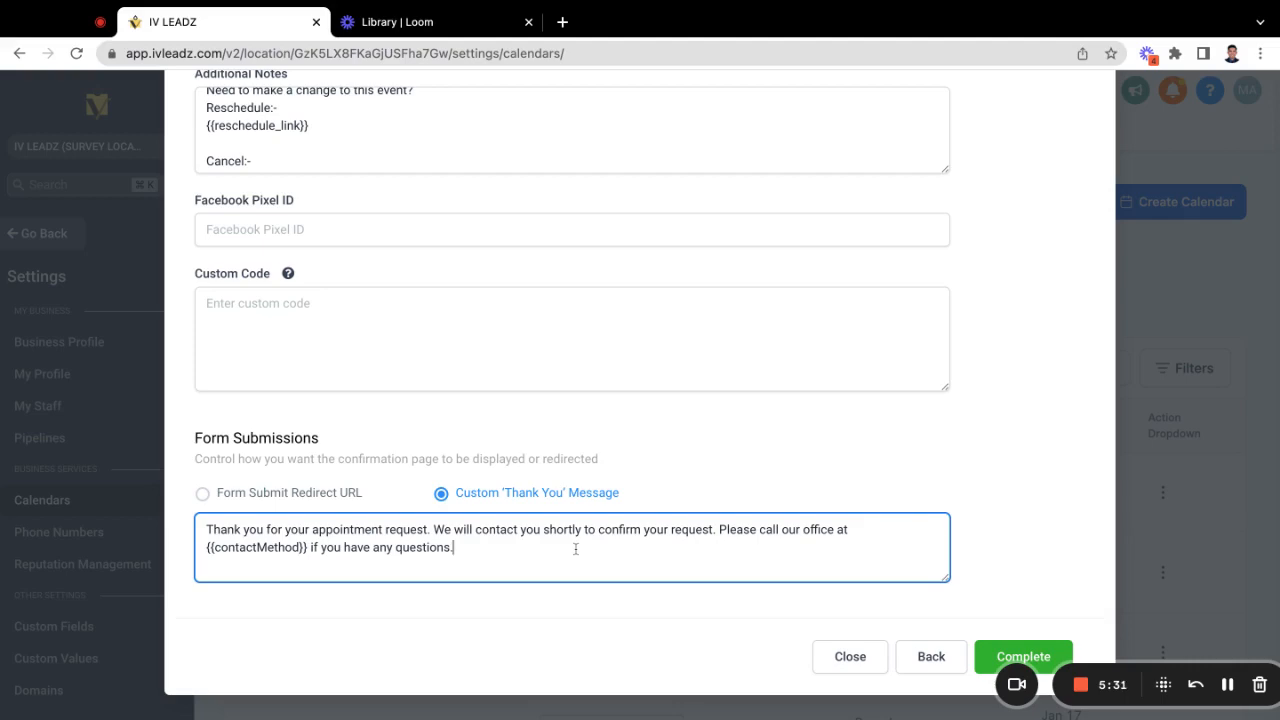
key(ctrl+a)
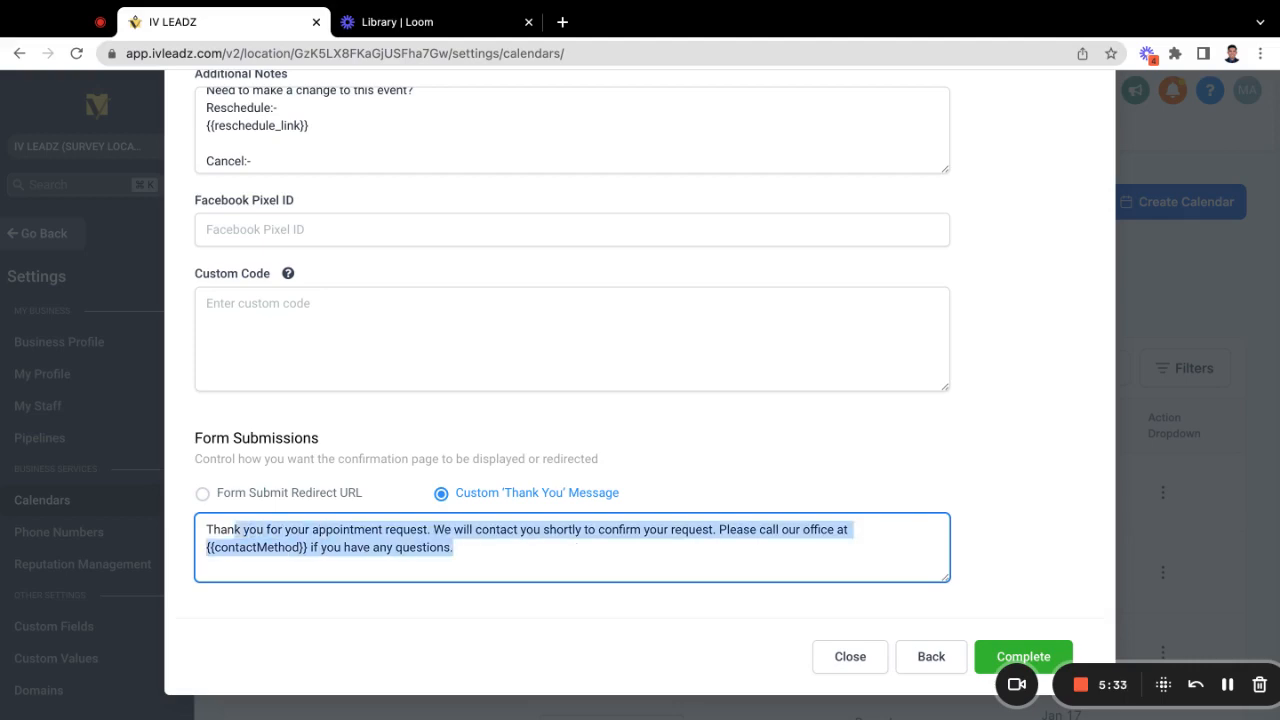
click(566, 573)
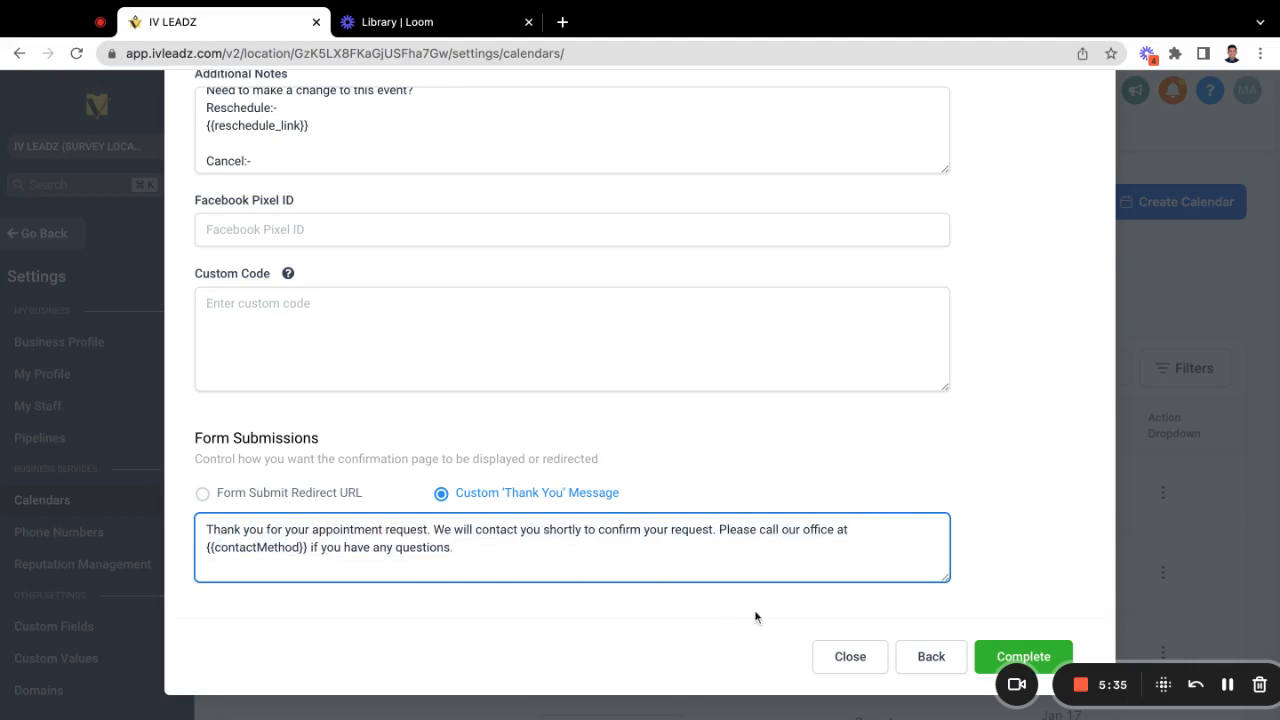
- Keep the custom 'Thank You' message and complete the calendar setup
scroll(837, 599, up, 10)
scroll(837, 600, down, 10)
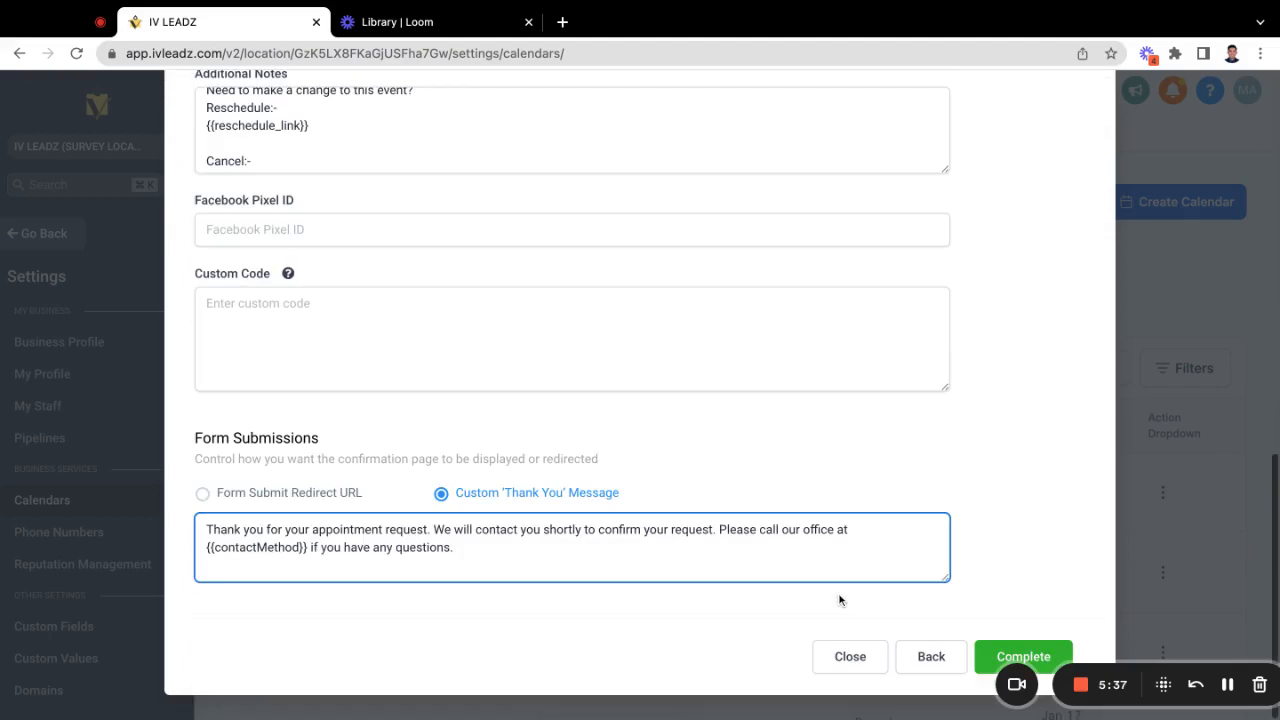
click(990, 656)
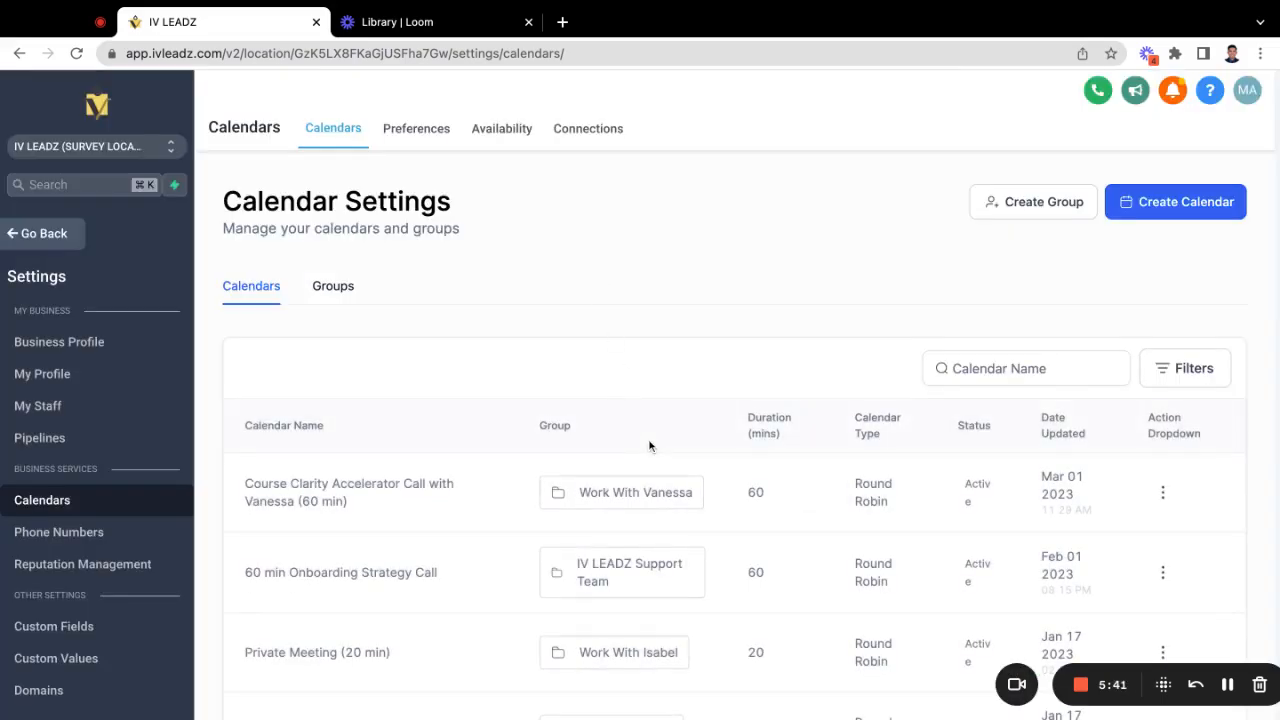
- Look through the first two pages of the calendar list for the new class booking calendar
scroll(650, 445, down, 1)
scroll(649, 445, down, 3)
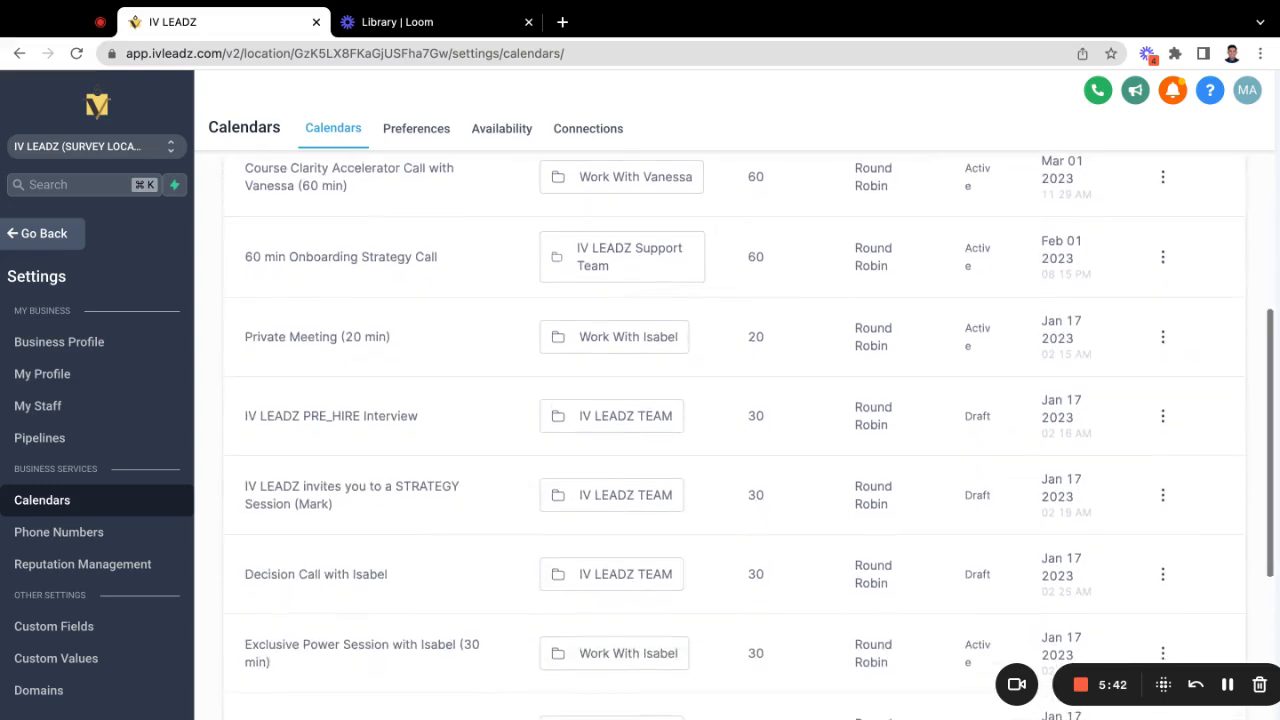
scroll(650, 445, down, 3)
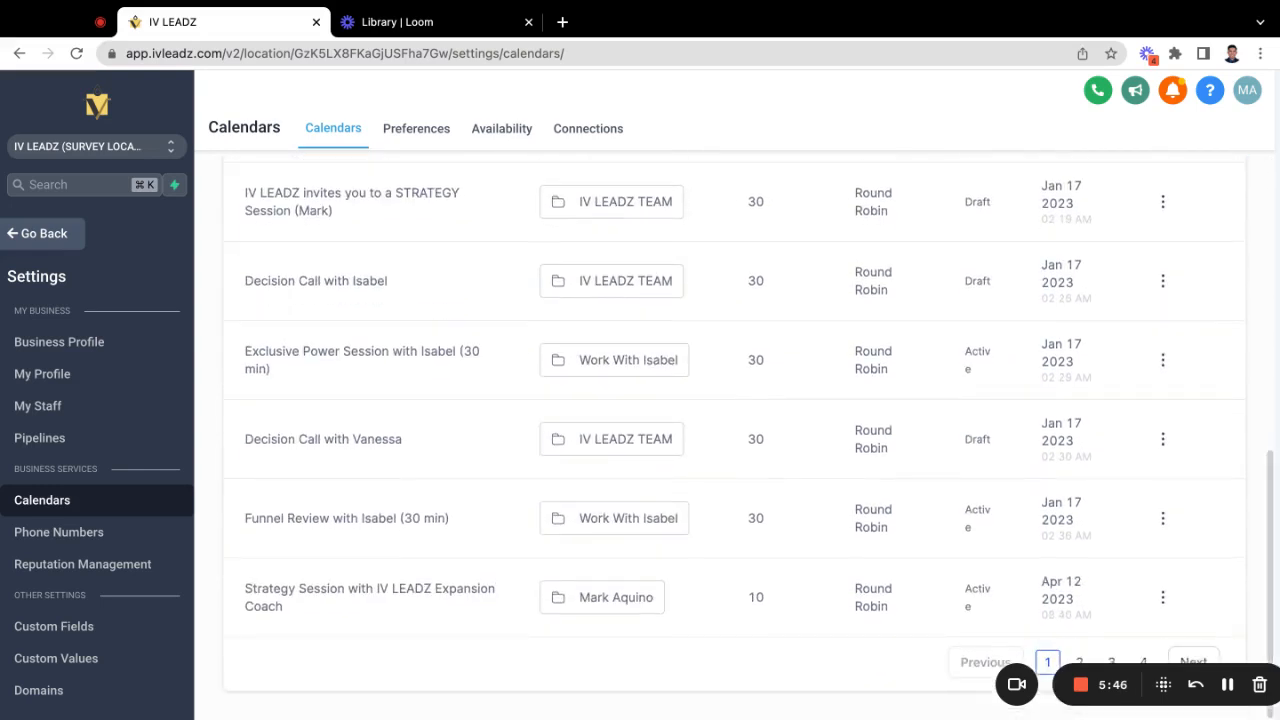
click(1079, 662)
scroll(1000, 549, up, 10)
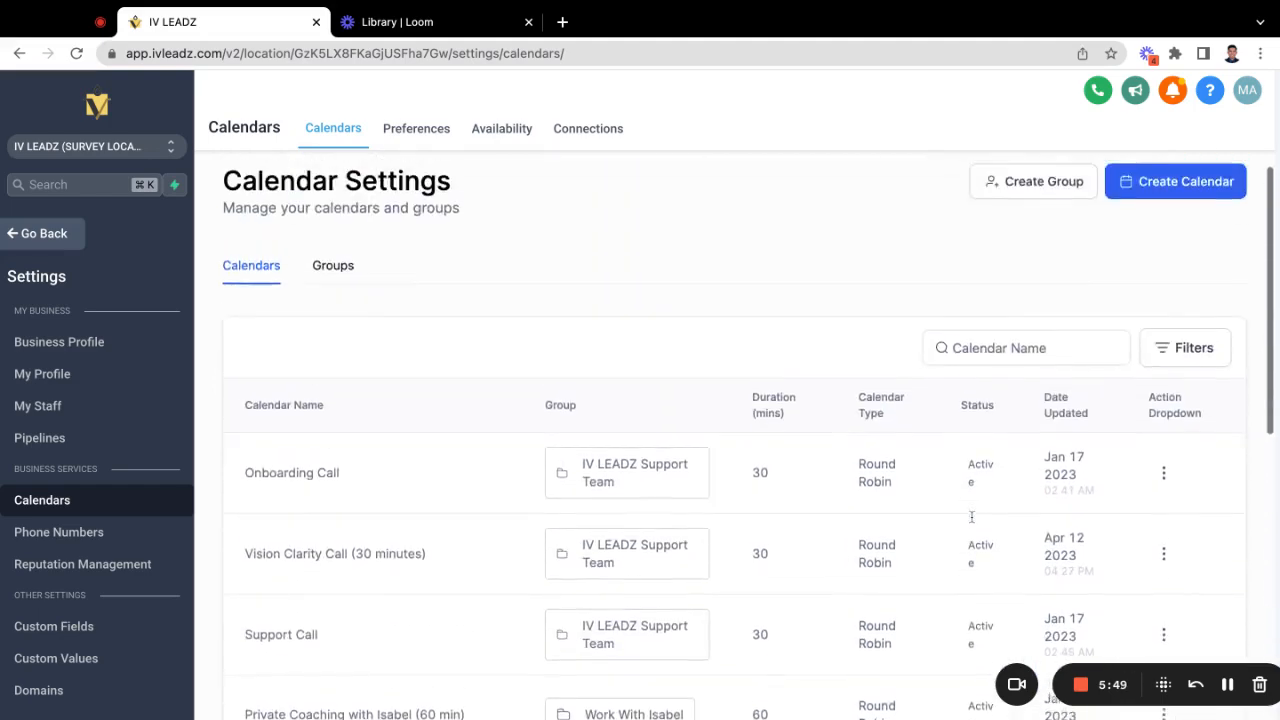
scroll(970, 515, down, 3)
scroll(969, 515, down, 4)
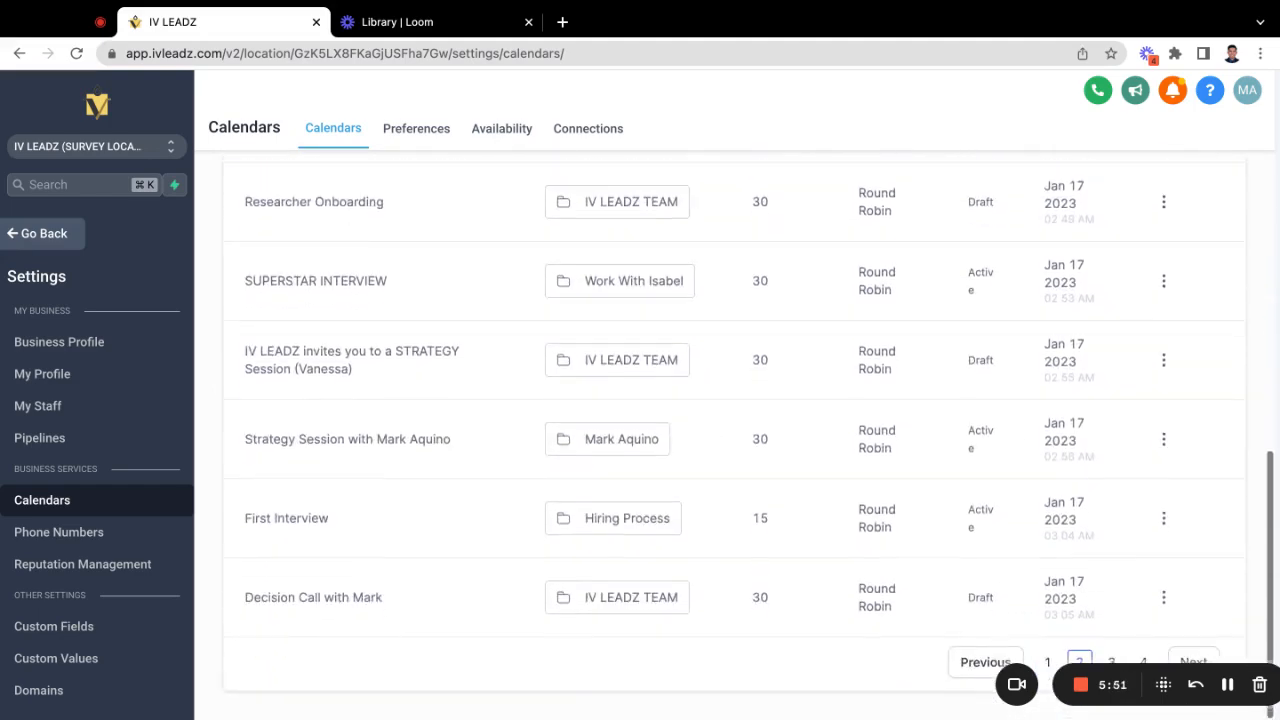
- Search the calendar list for "sales" and clear the search
scroll(1020, 531, up, 6)
click(1026, 367)
text(sale)
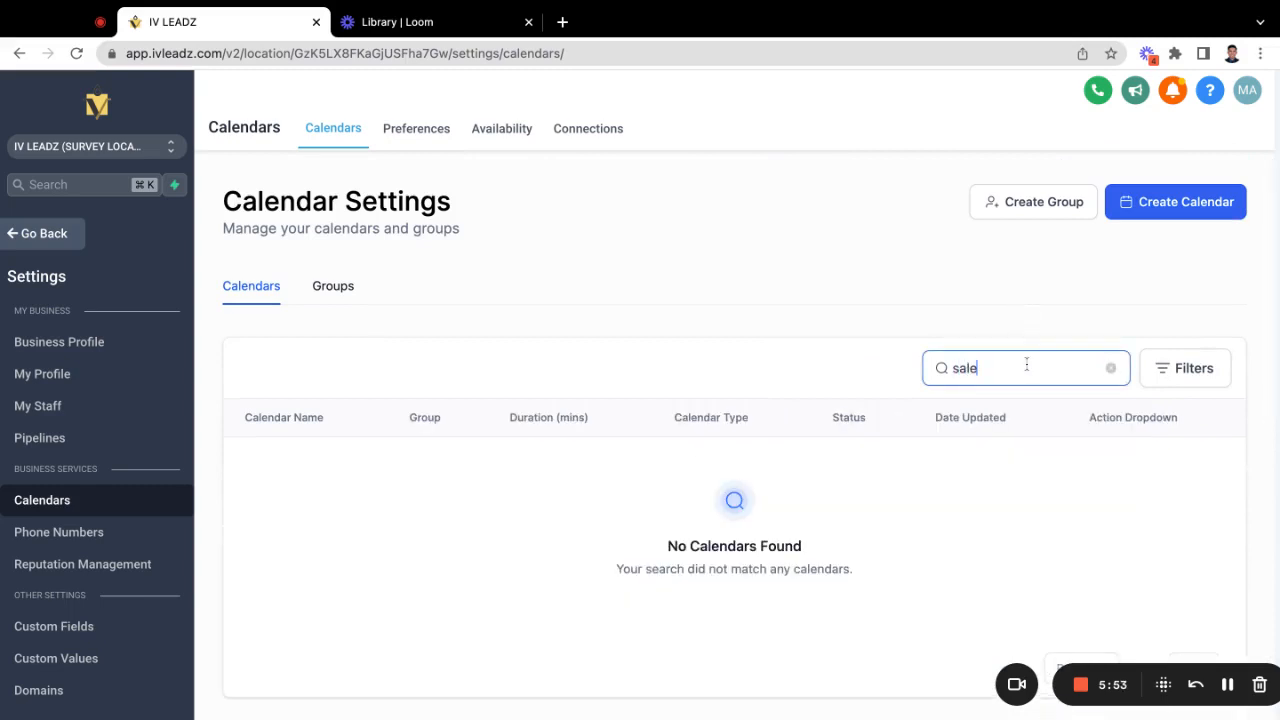
text(s)
key(super+a)
key(BackSpace)
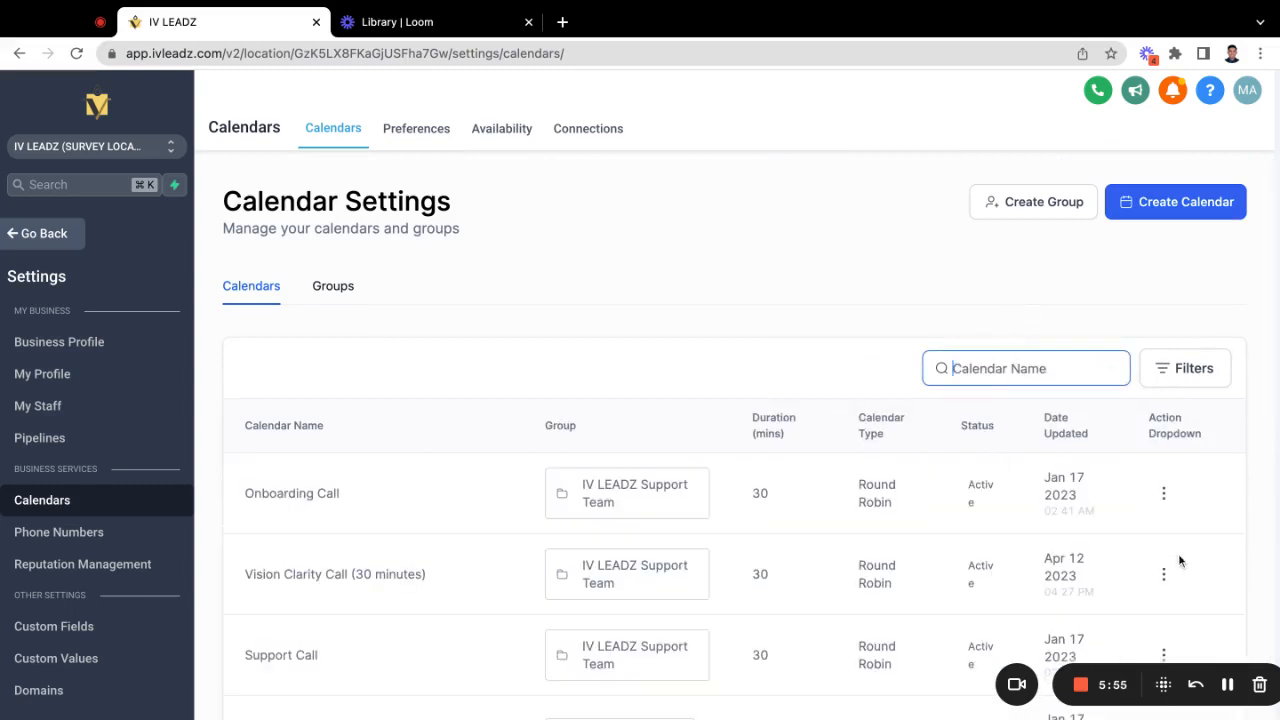
- Filter the calendar list to the Class Booking calendar type
scroll(1165, 520, down, 1)
click(1172, 340)
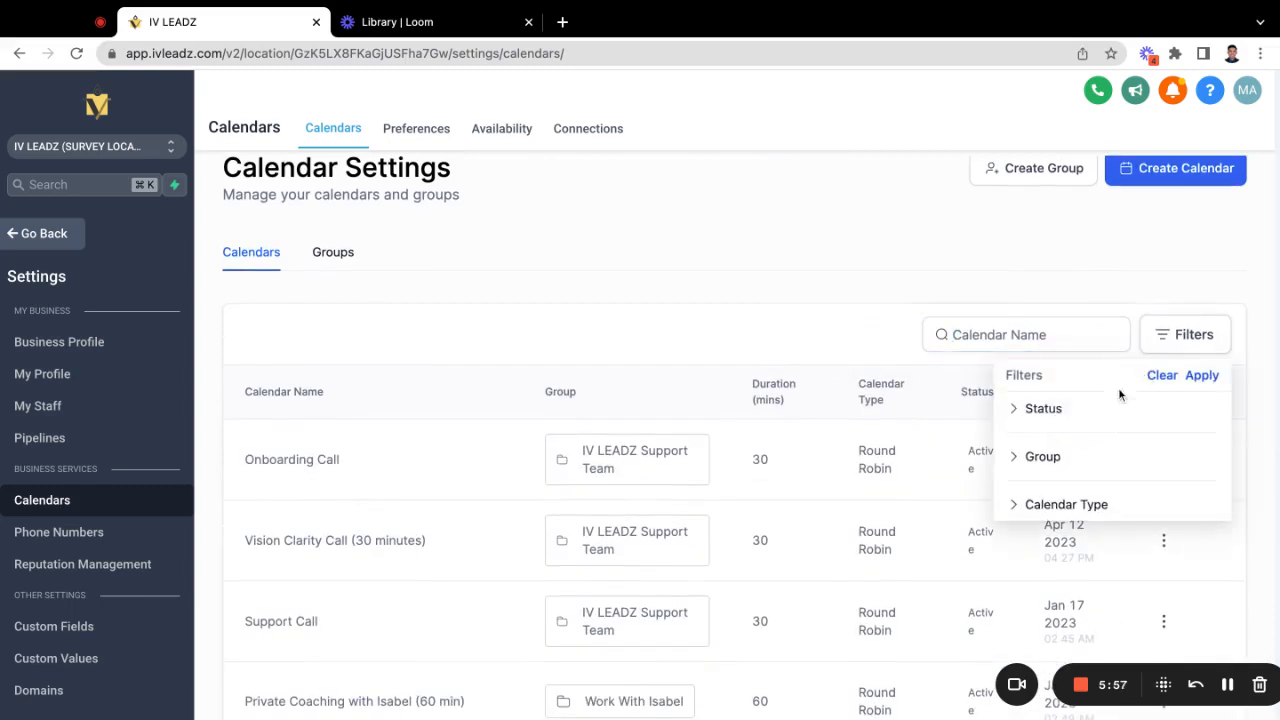
click(1063, 503)
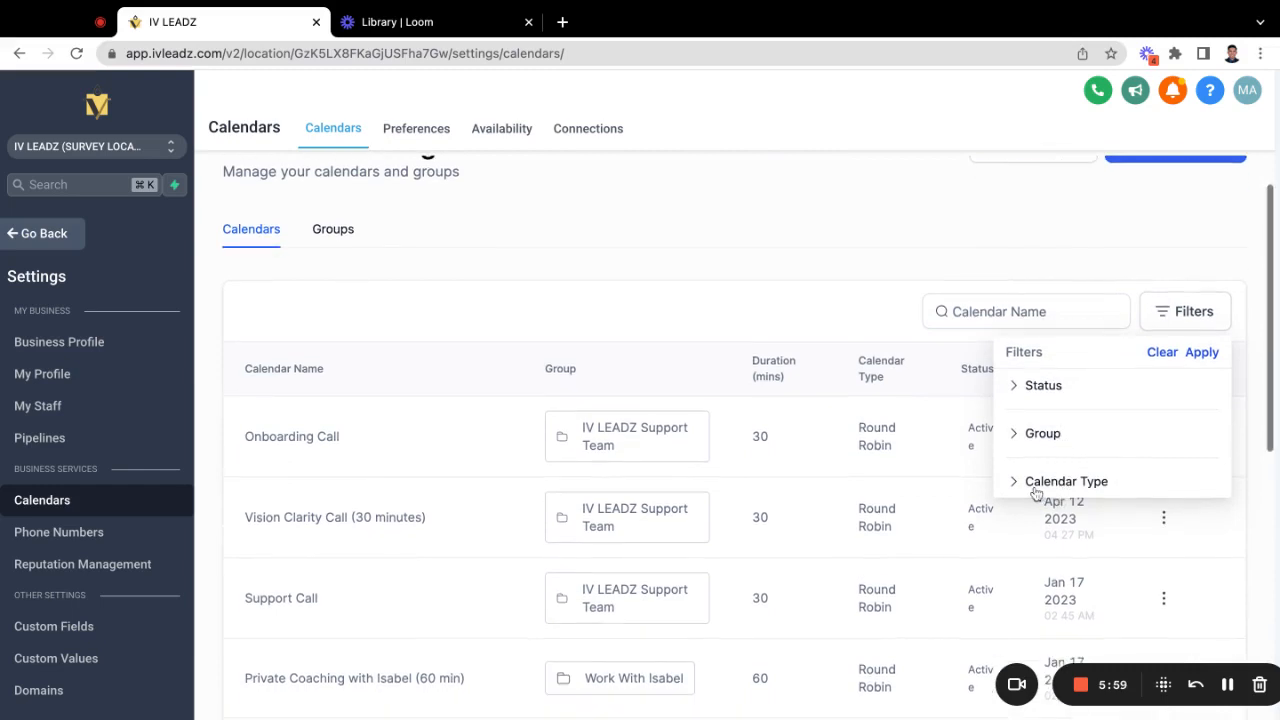
click(1054, 521)
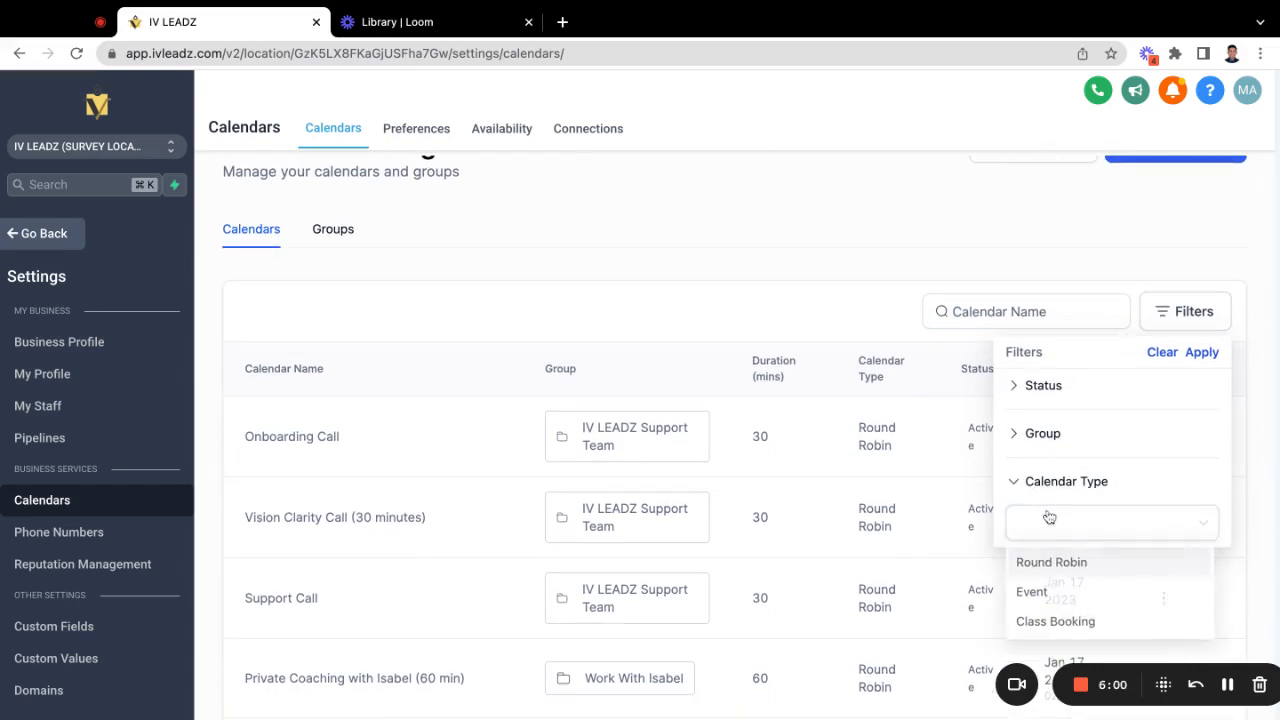
click(1060, 622)
click(1204, 354)
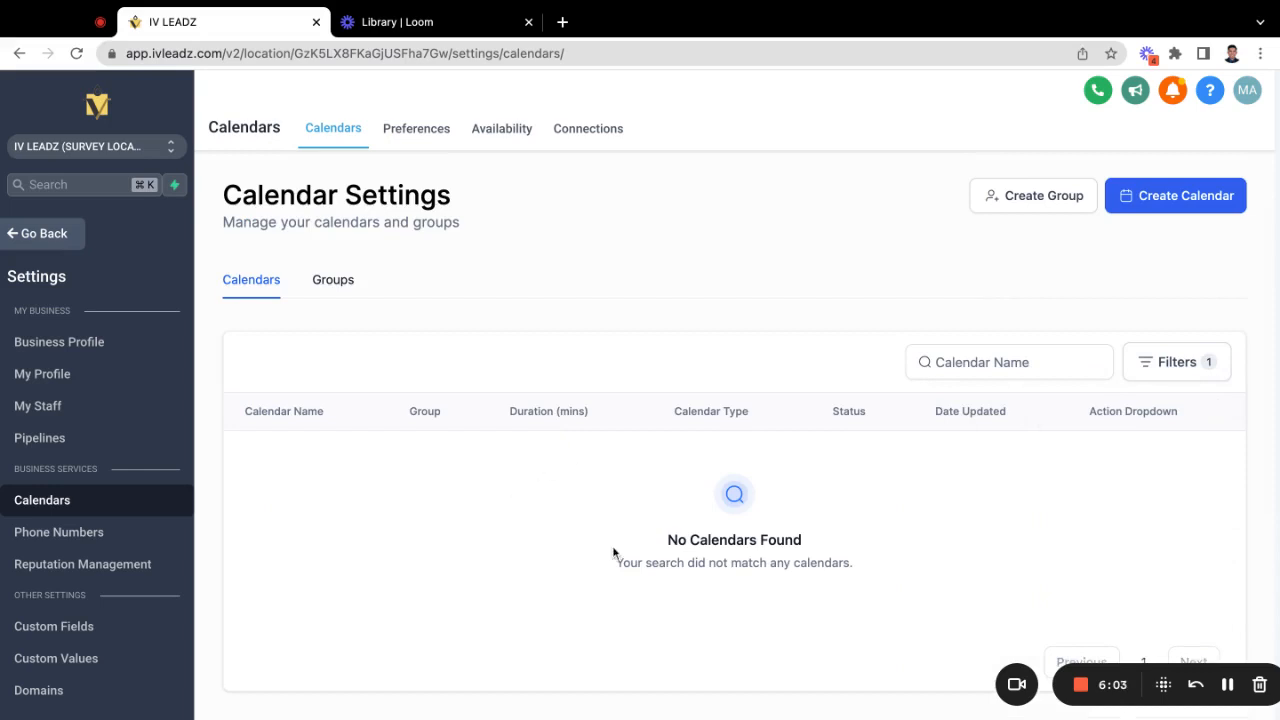